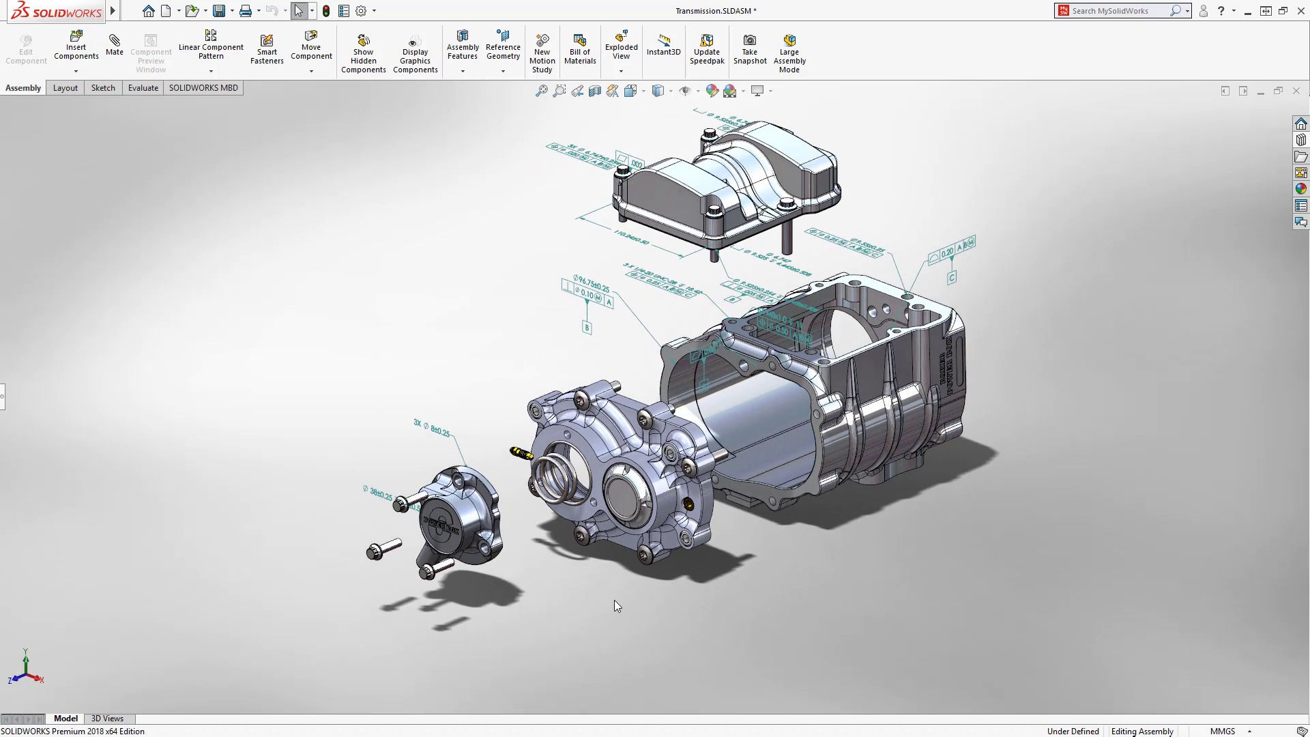
Step: Switch from the Transmission assembly to the PB12-6 LSD HYD Cover part
key(ctrl+Tab)
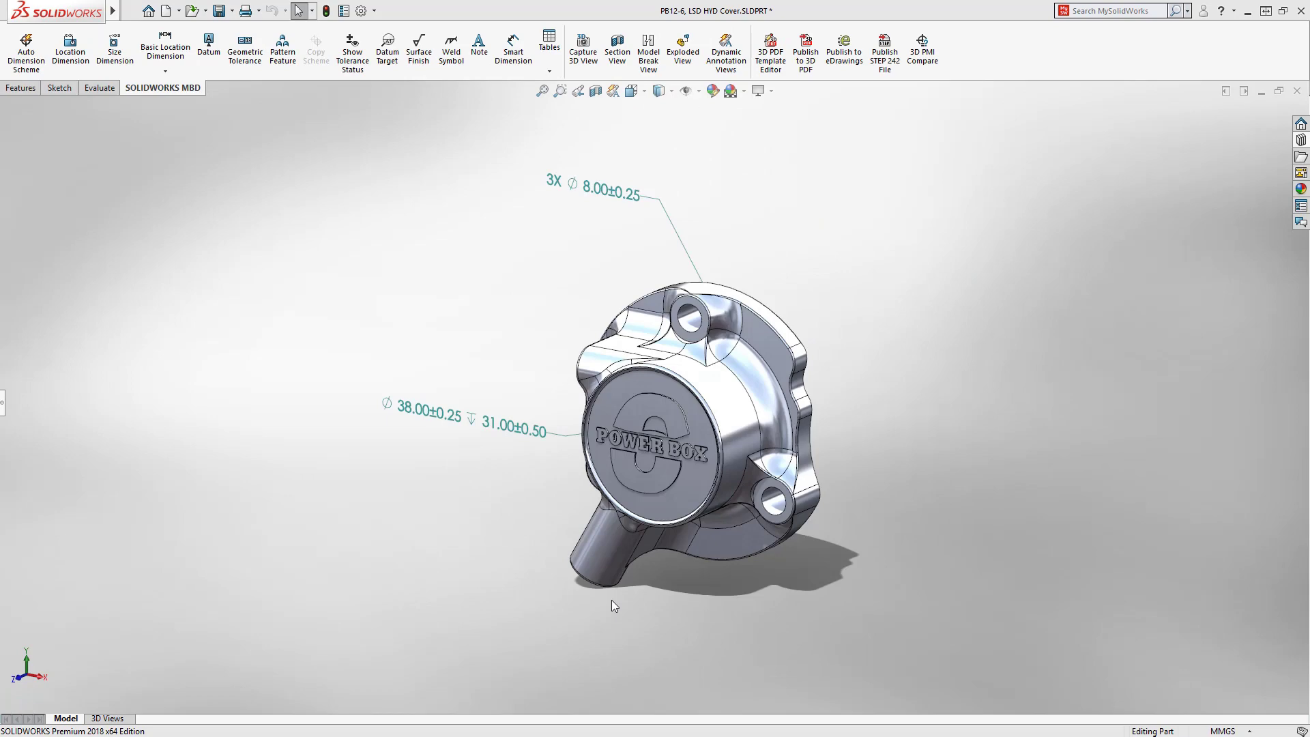
Step: Attach datum B to the 3X Ø8.00±0.25 hole dimension and list the part's saved 3D views
middle_drag(662, 456, 344, 447)
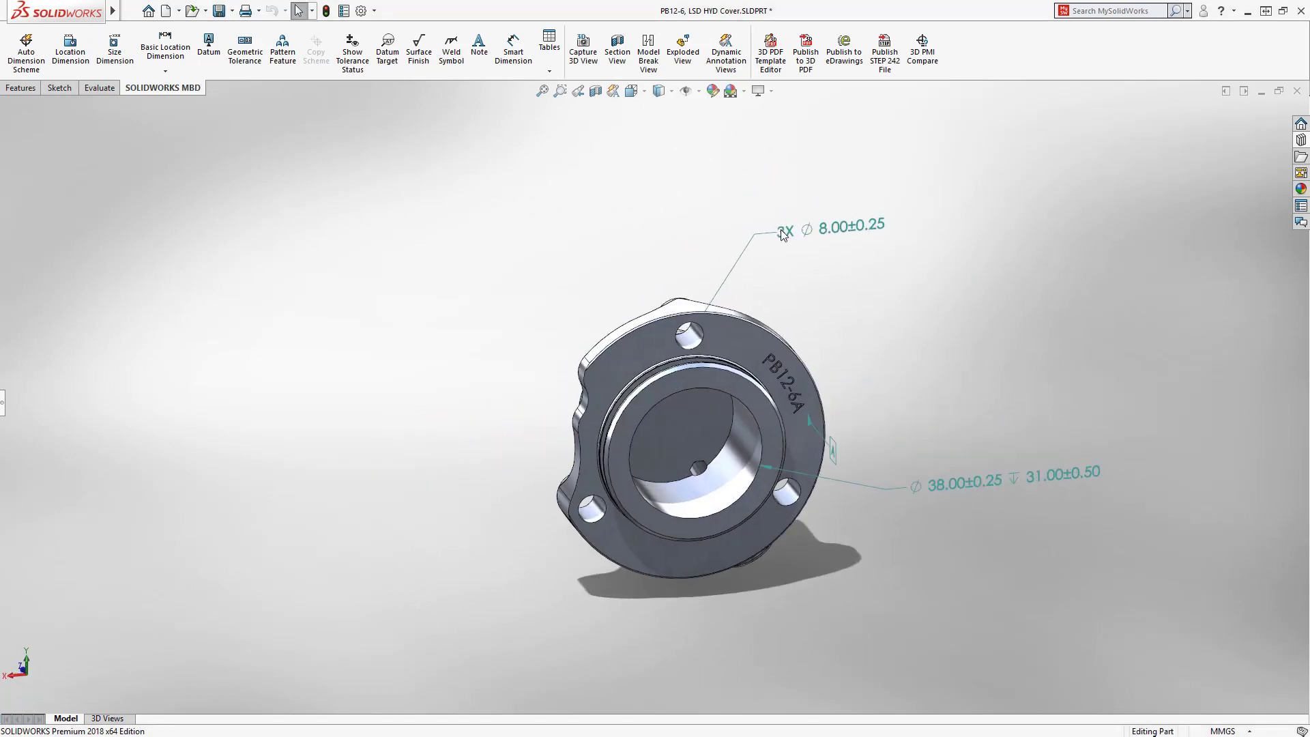
click(781, 236)
click(775, 269)
click(818, 278)
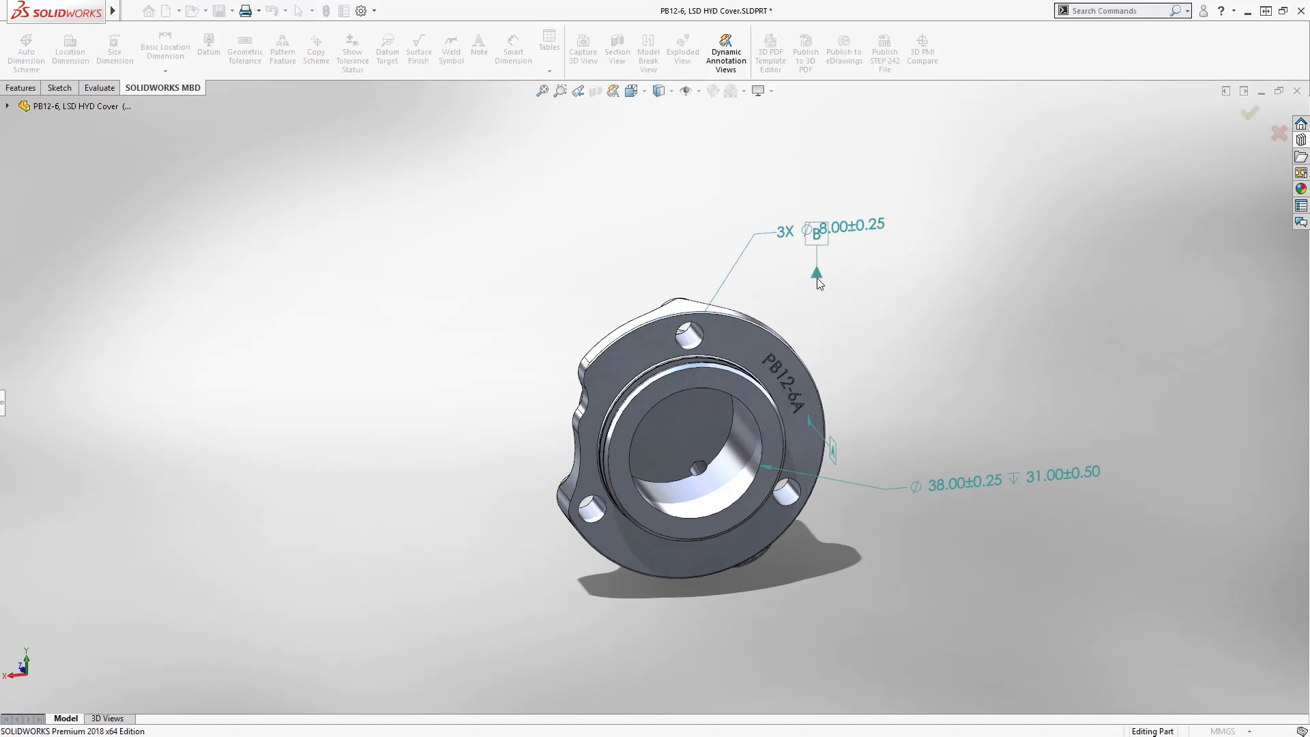
click(824, 228)
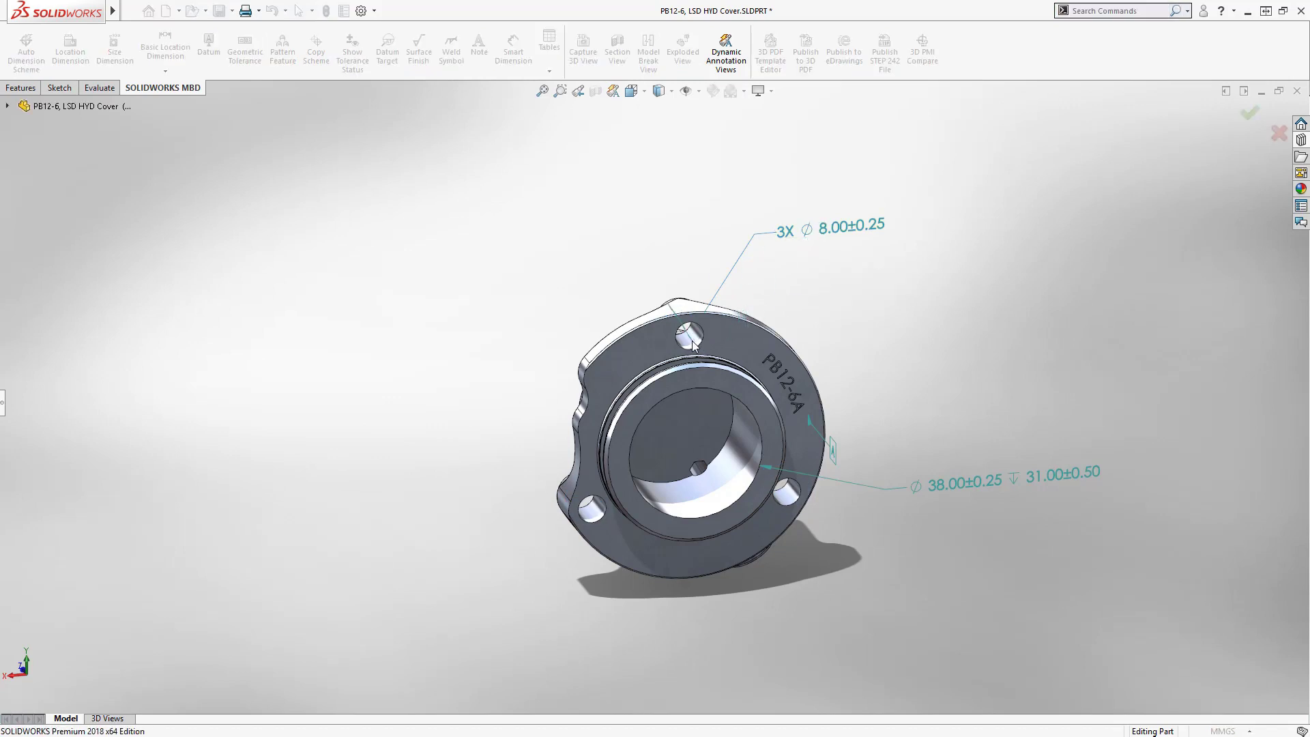
click(835, 201)
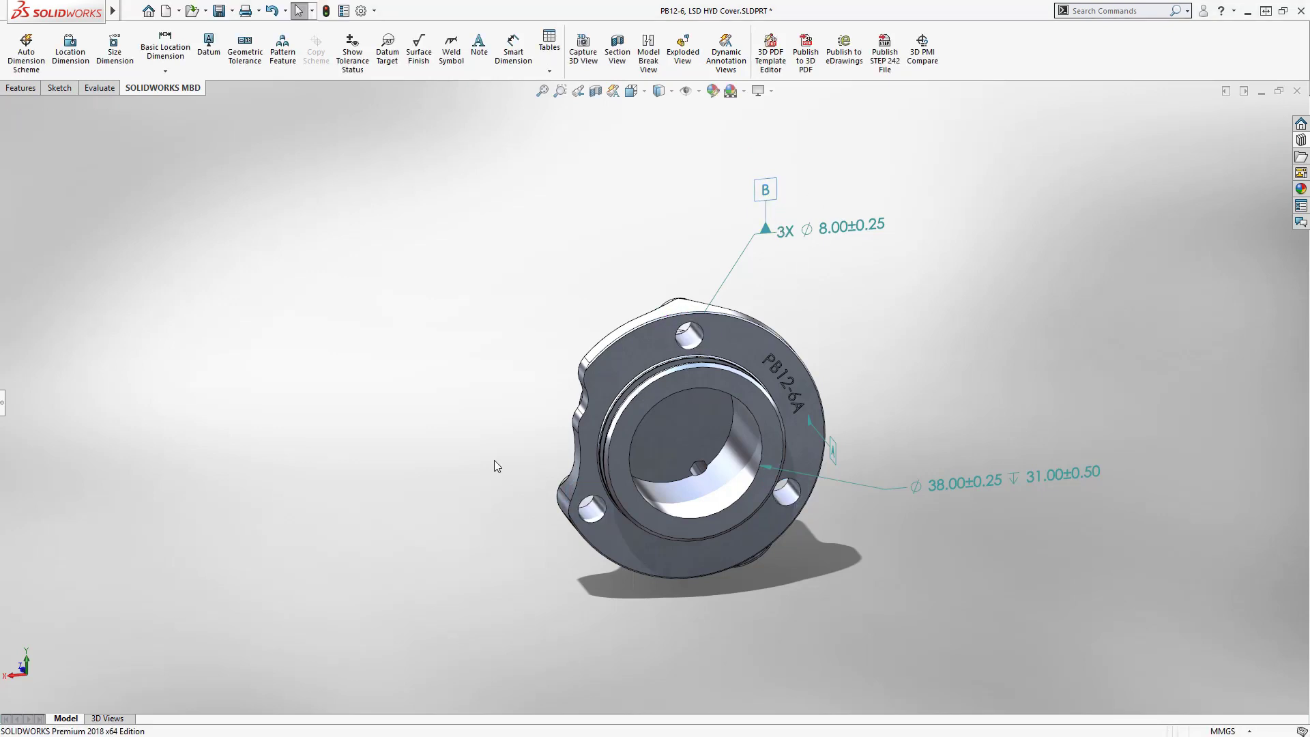
click(107, 719)
Step: In the ISO Notes view, add a General Notes block with a profile tolerance after SURFACES:
click(222, 627)
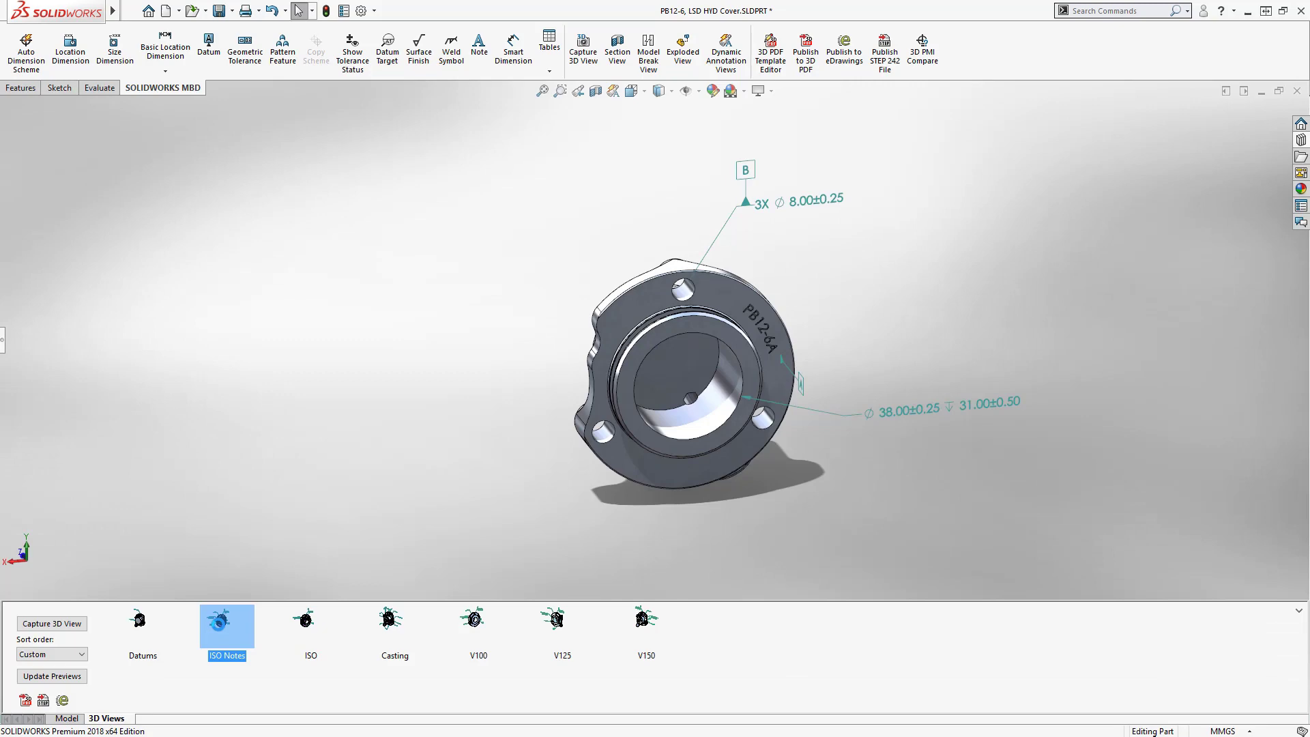
click(1301, 157)
drag(1136, 297, 997, 243)
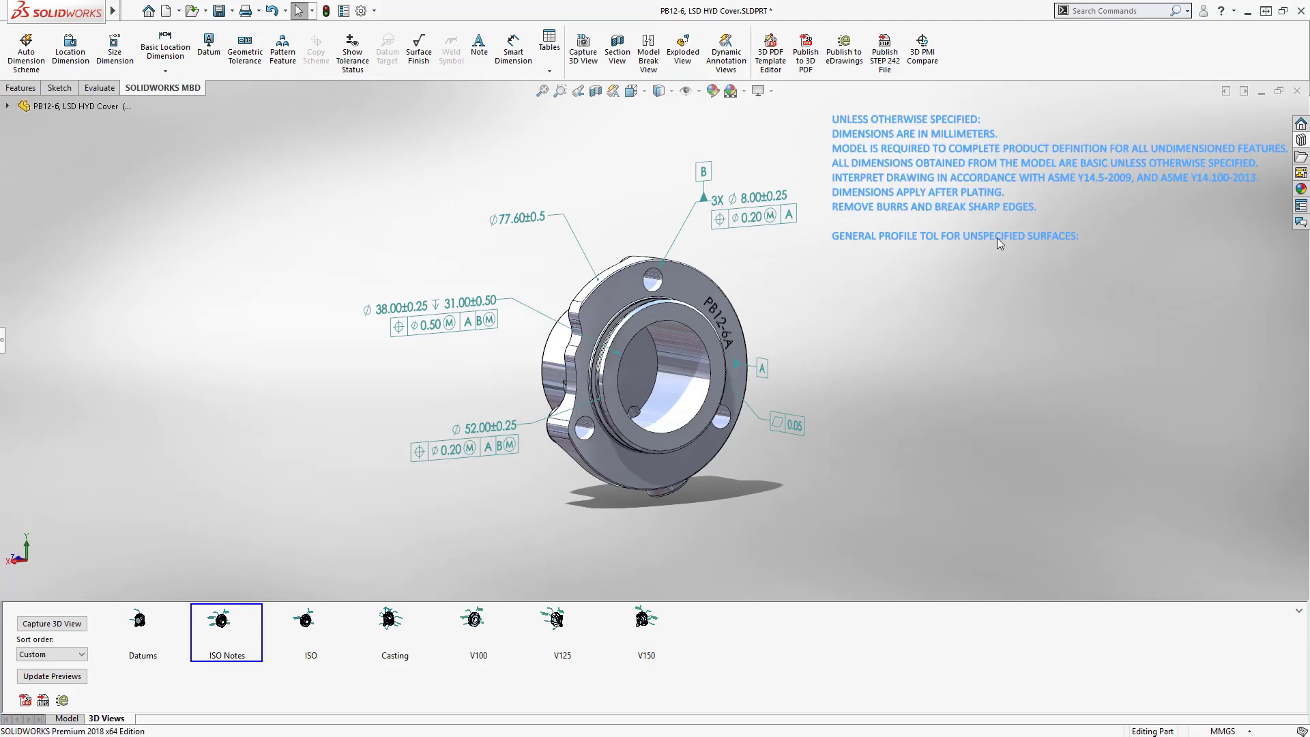
click(1102, 240)
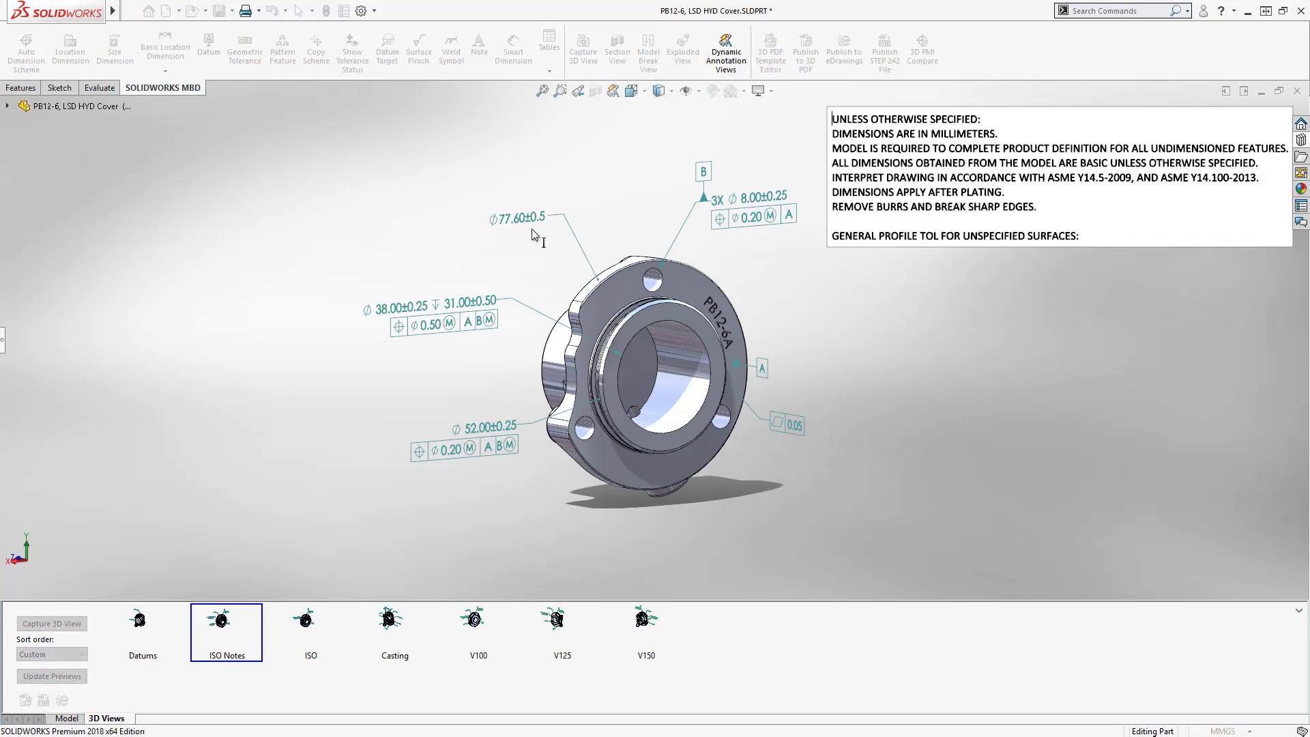
click(3, 340)
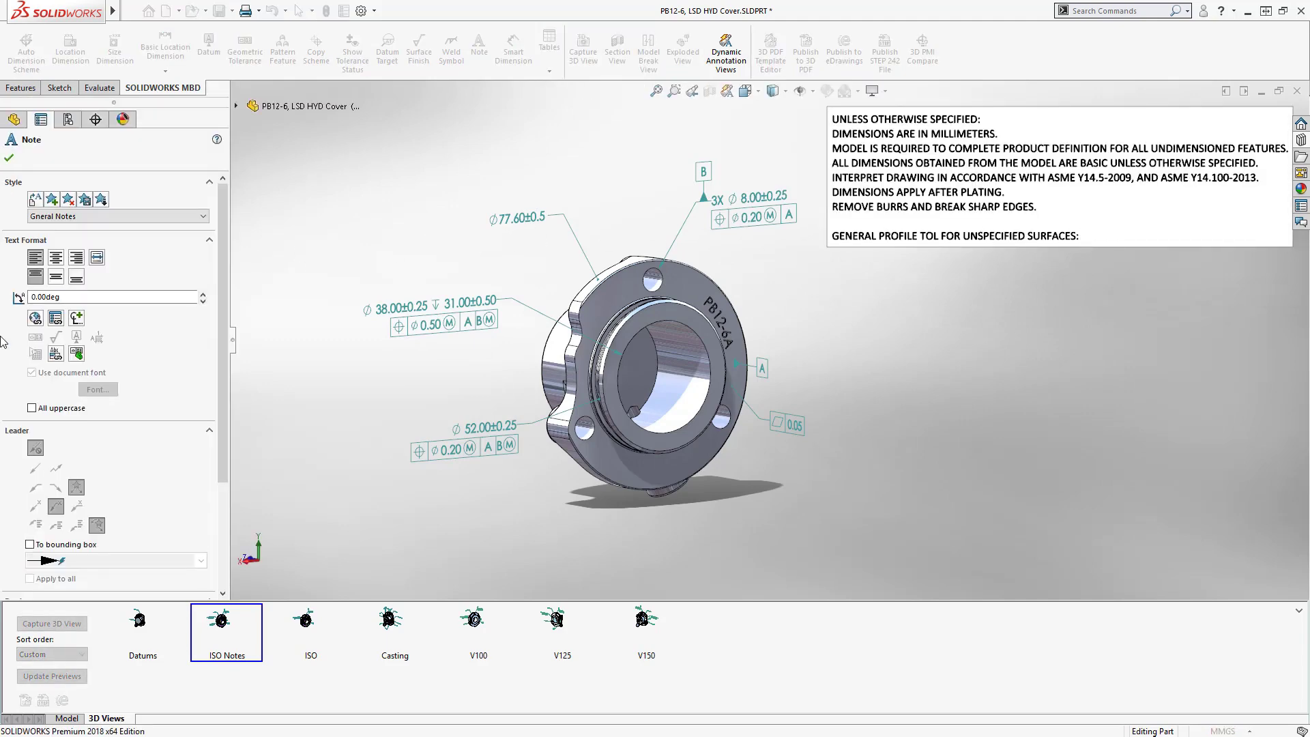
click(75, 352)
click(291, 346)
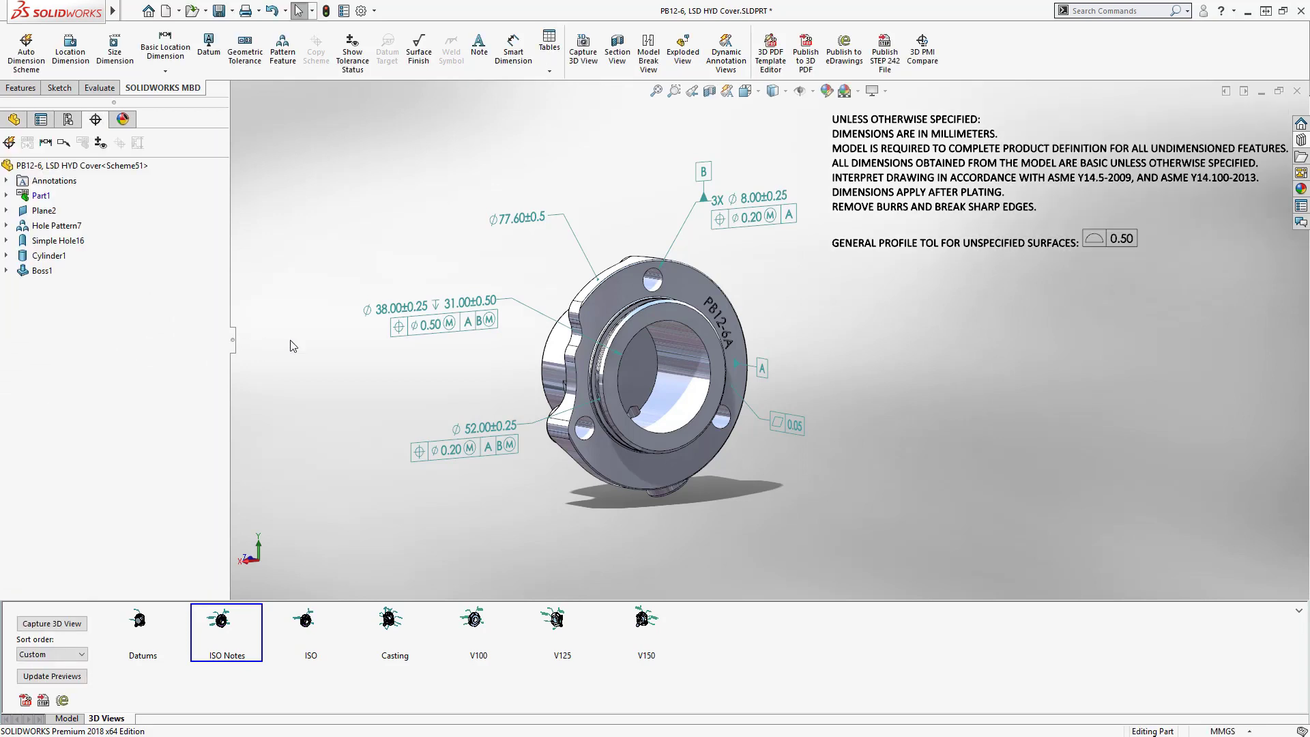
Step: Change the Surface Profile1 general tolerance value to 0.20
click(7, 195)
right_click(45, 211)
click(84, 251)
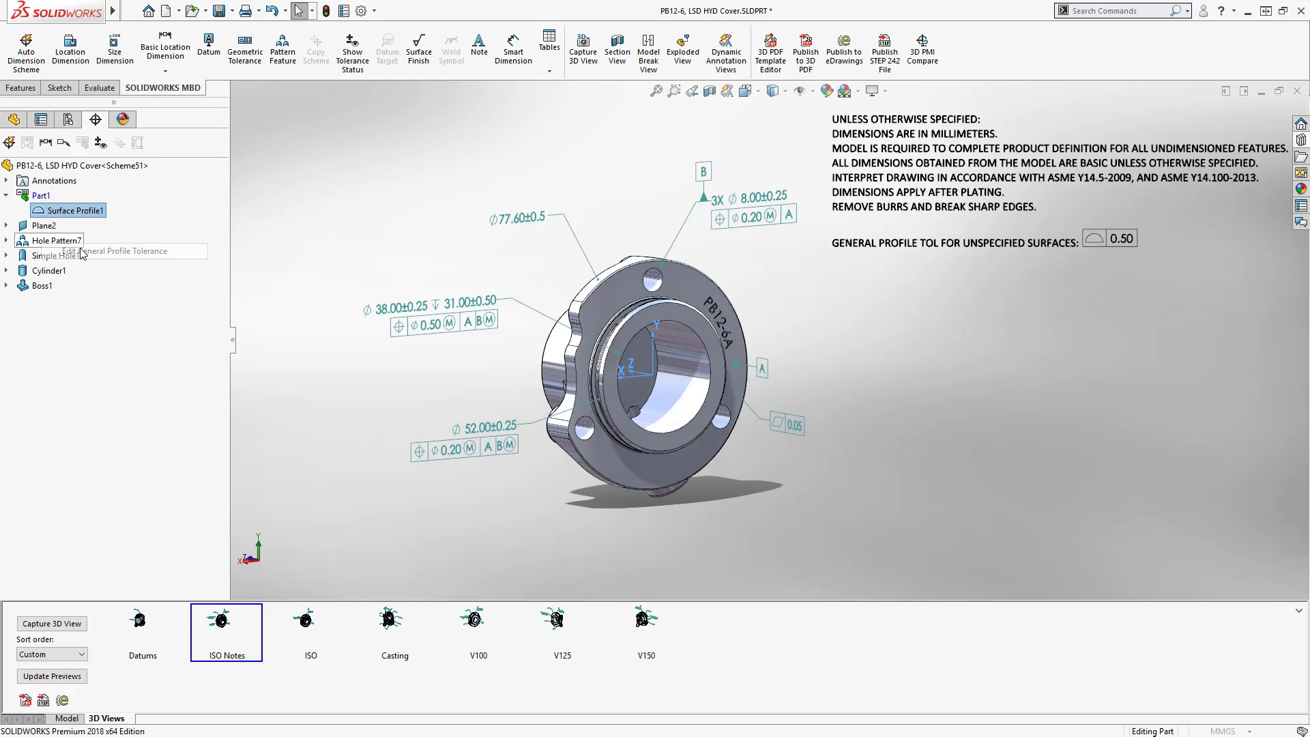
double_click(554, 343)
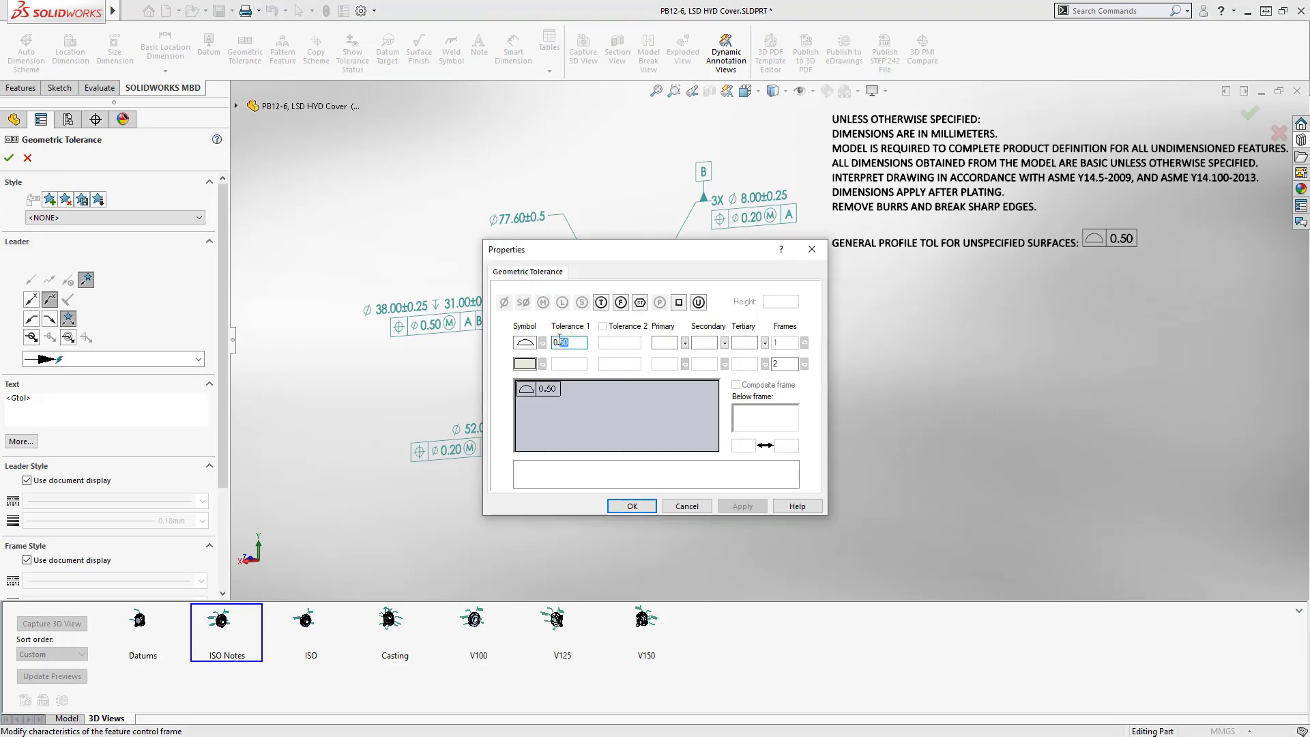
click(638, 504)
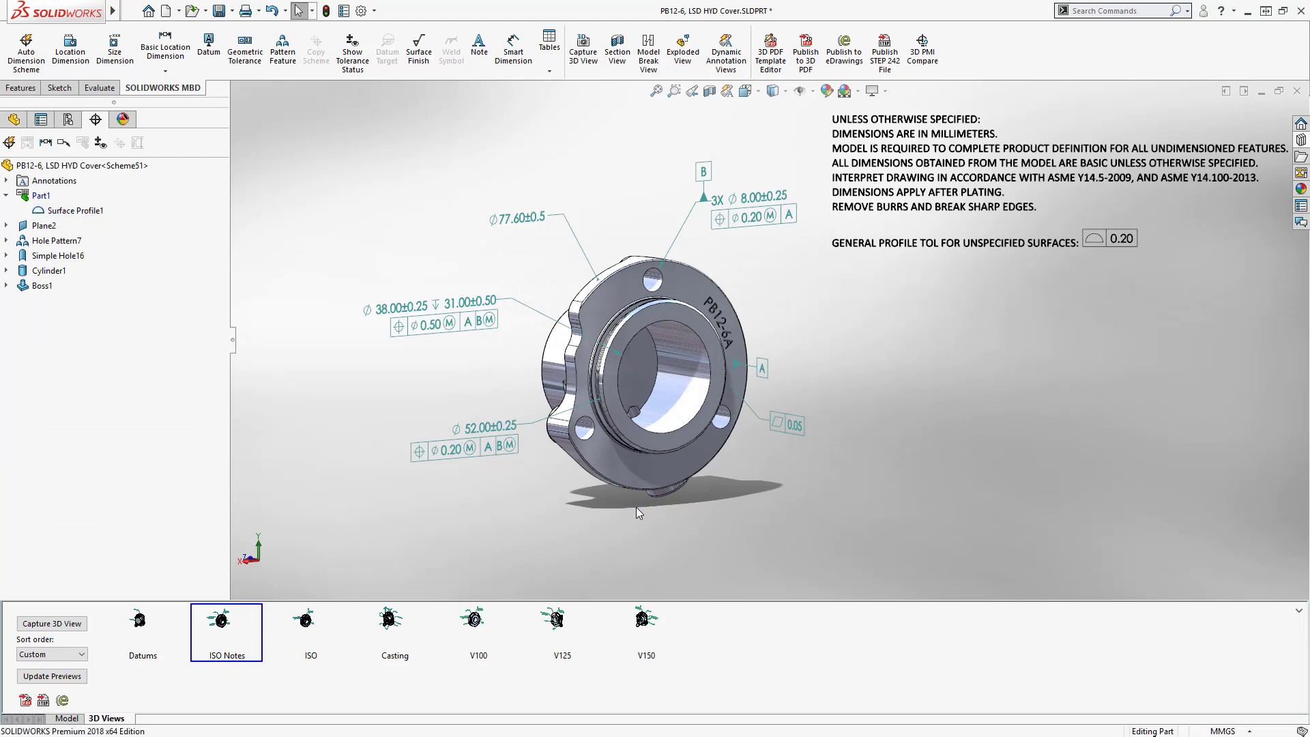
Step: Return to the Transmission assembly and apply its saved ISO 3D view
key(ctrl+Tab)
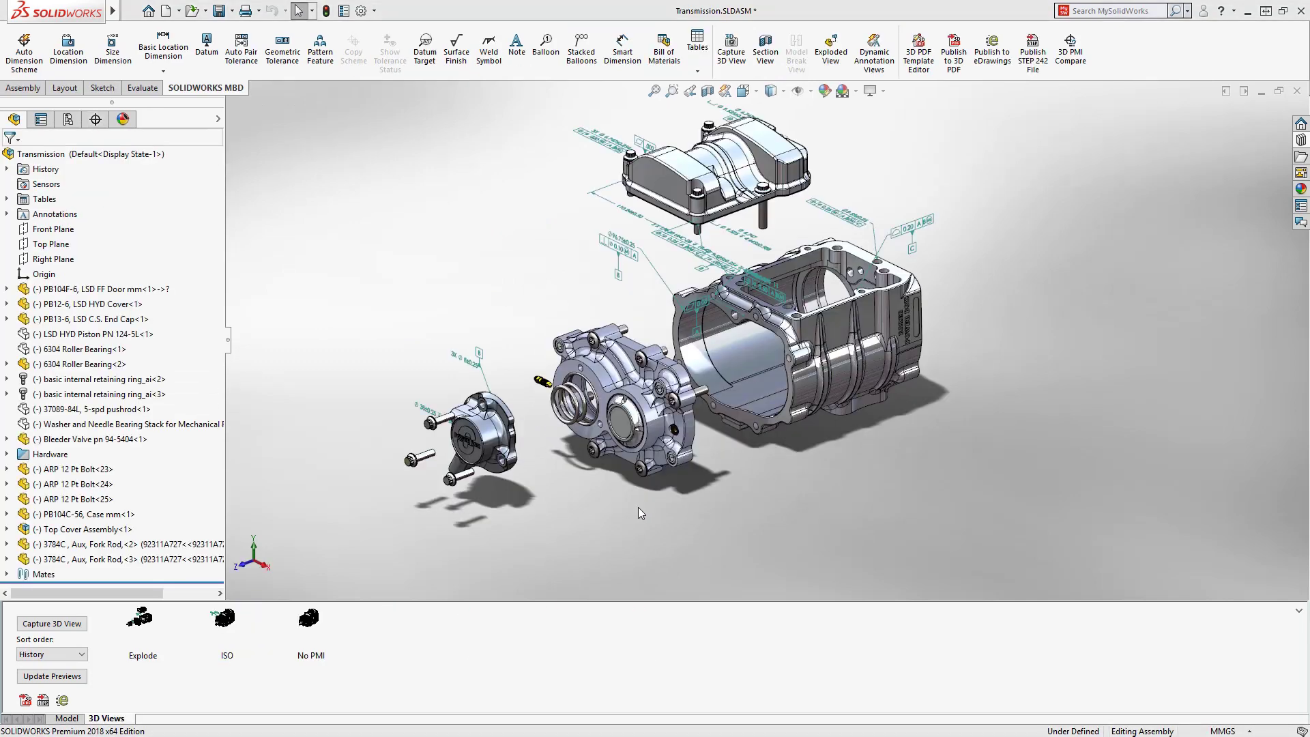
middle_drag(656, 455, 561, 364)
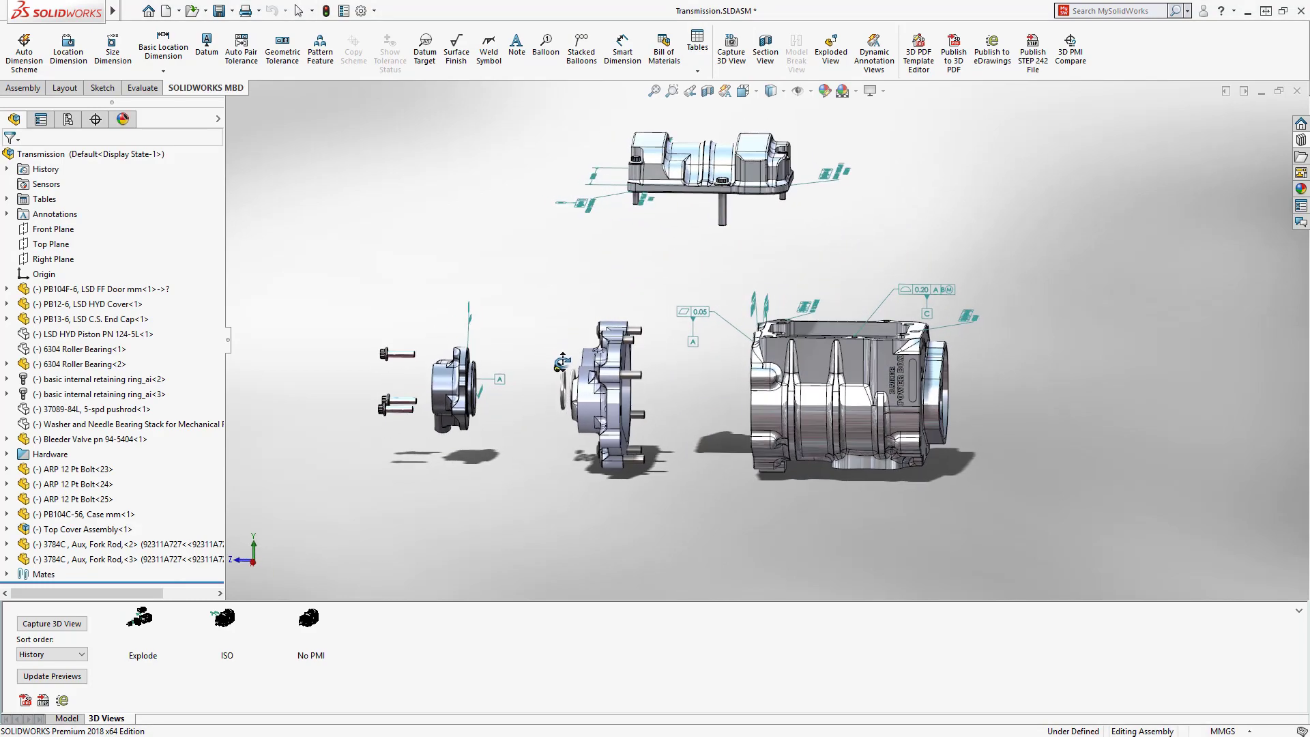
mouse_move(561, 363)
middle_down()
mouse_move(656, 407)
mouse_move(627, 491)
middle_up()
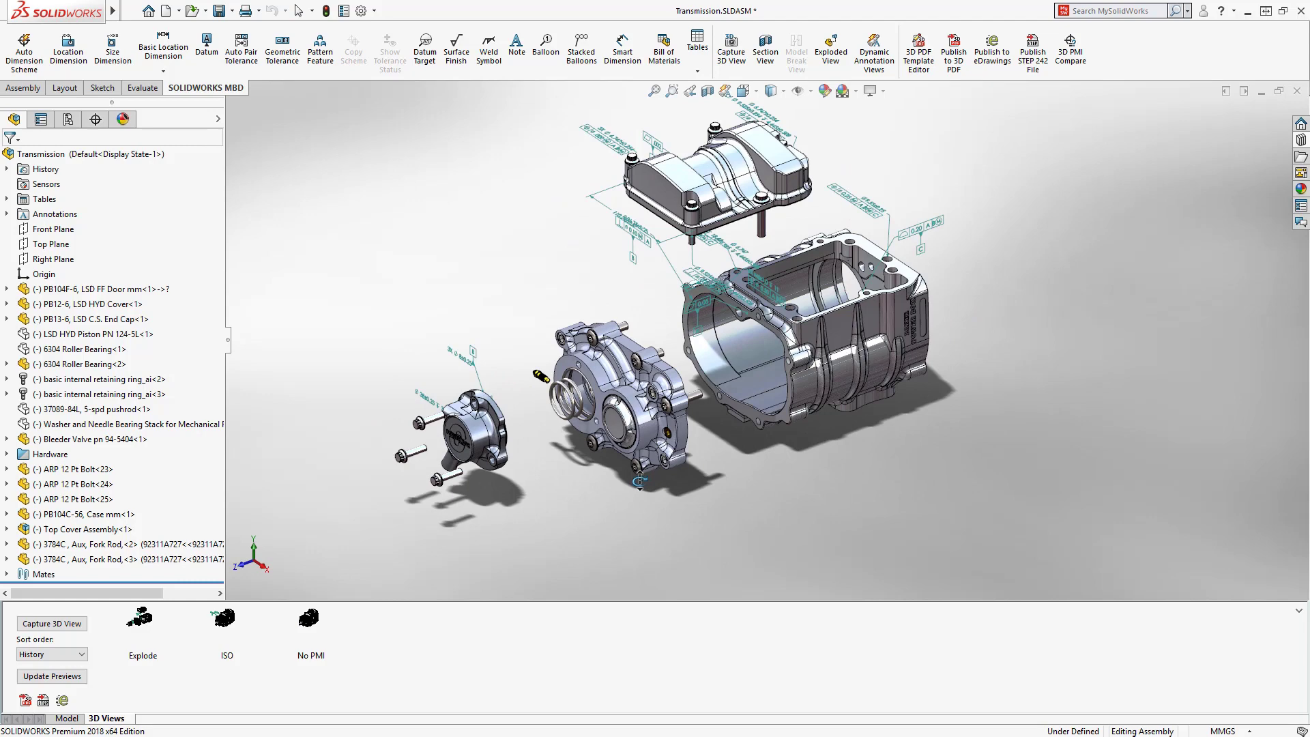
double_click(225, 620)
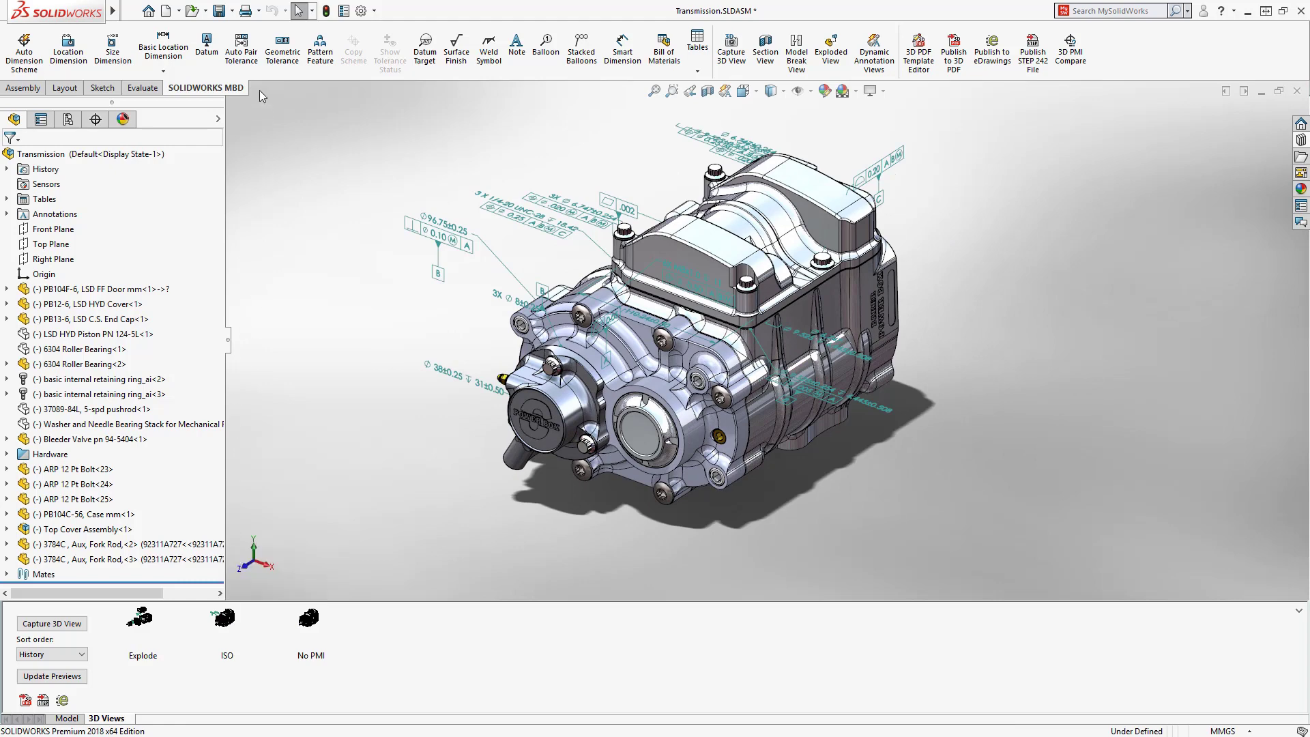
Step: Auto-pair tolerances from the Case to the LSD FF Door, then show the exploded 3D view
click(243, 54)
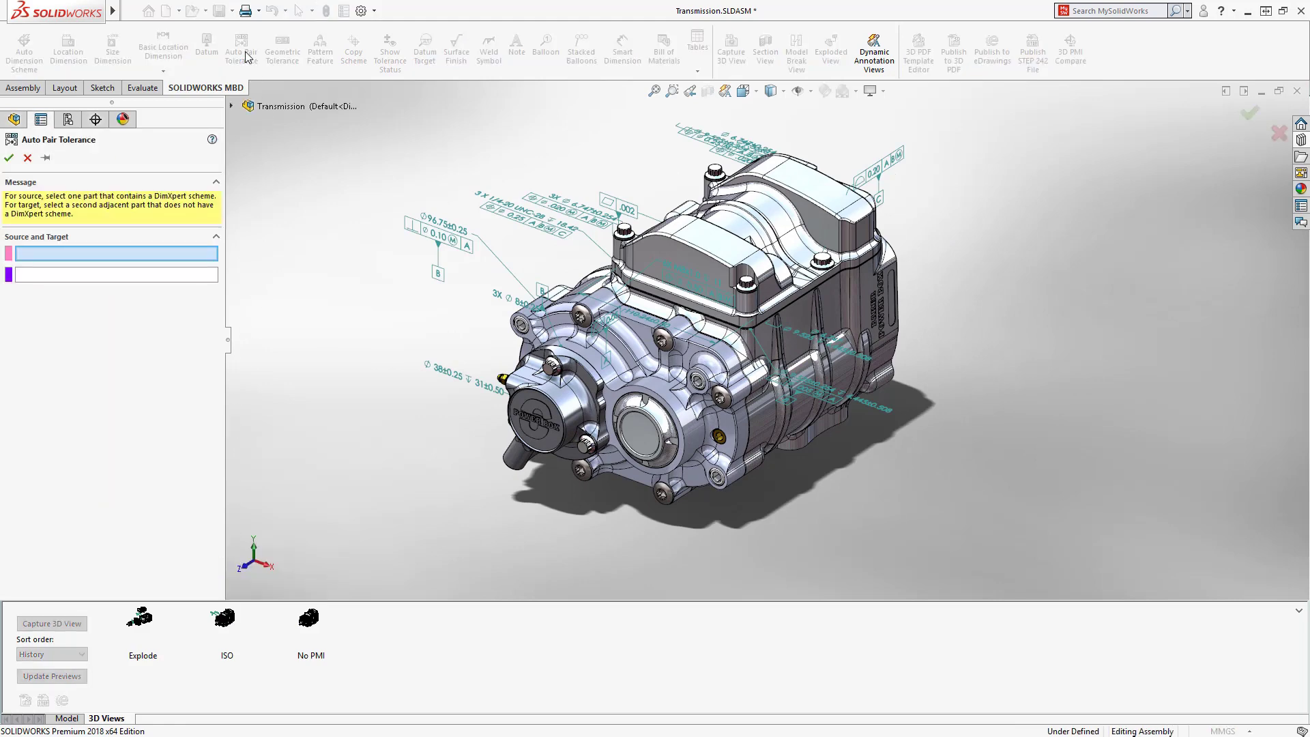
click(771, 415)
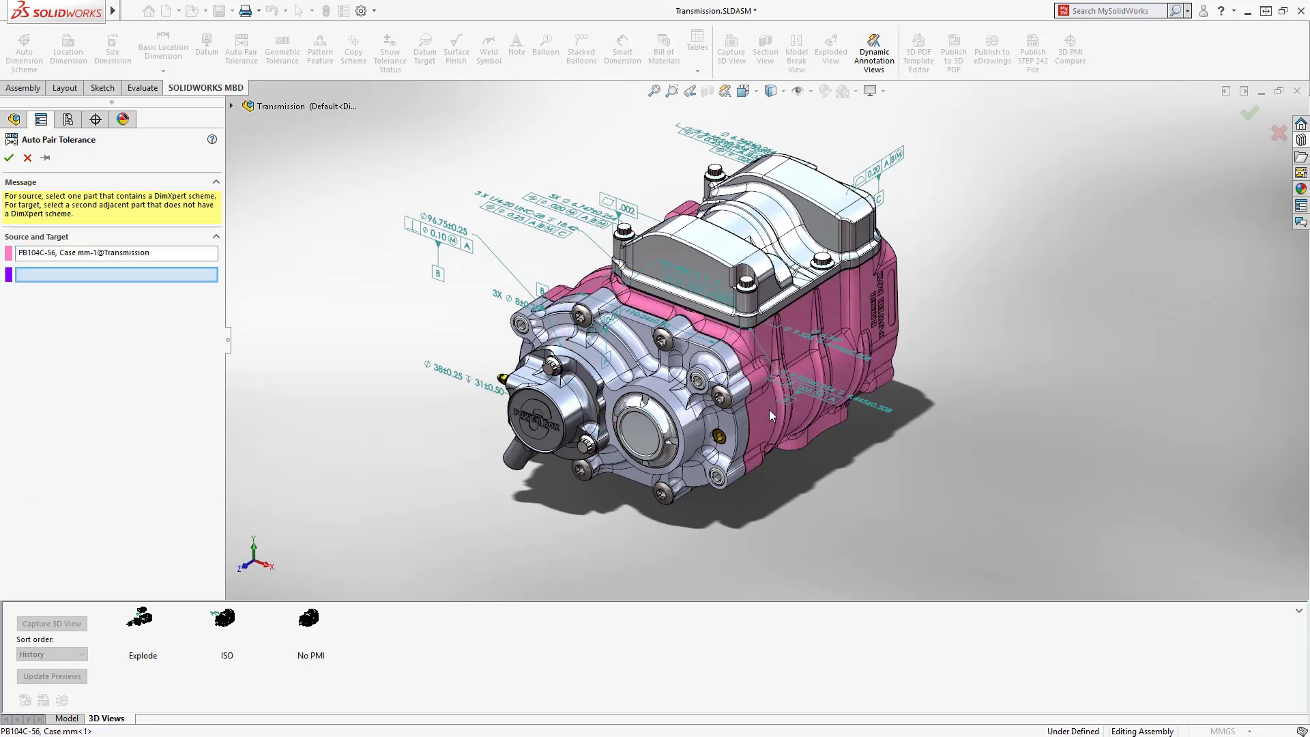
click(730, 435)
right_click(731, 435)
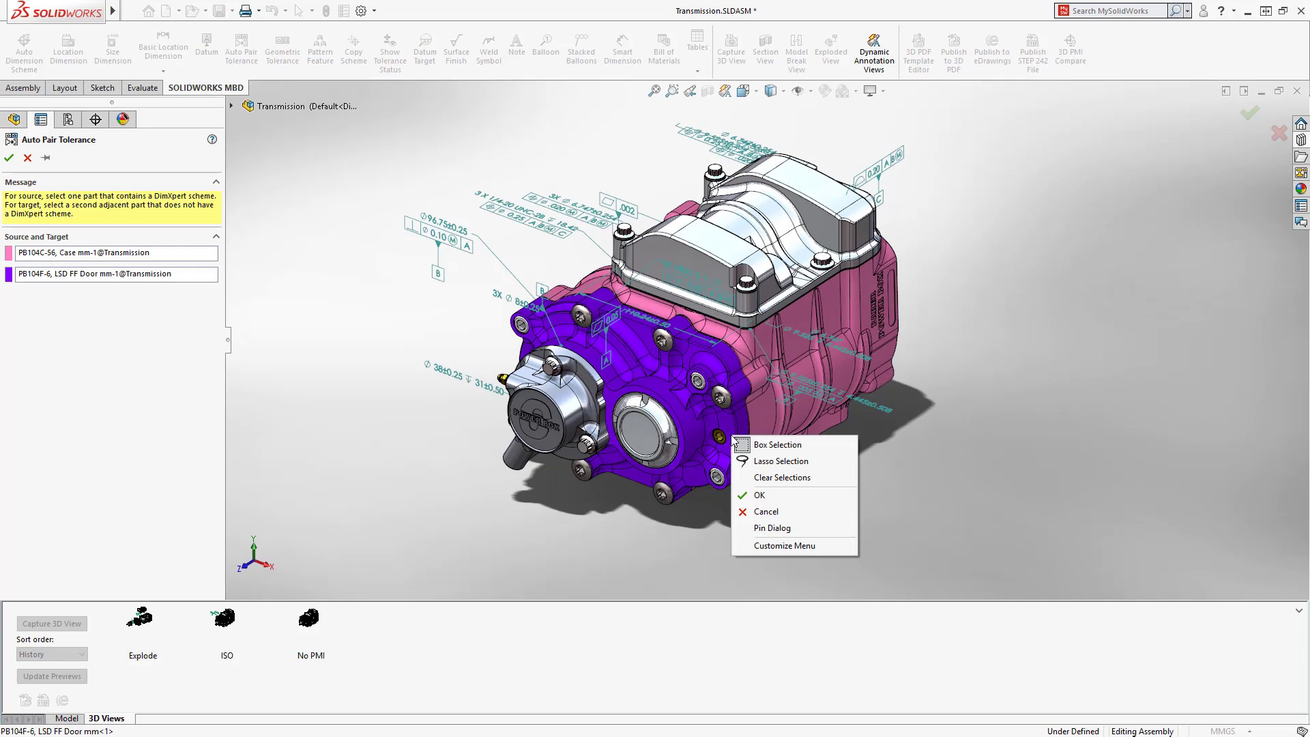
click(762, 495)
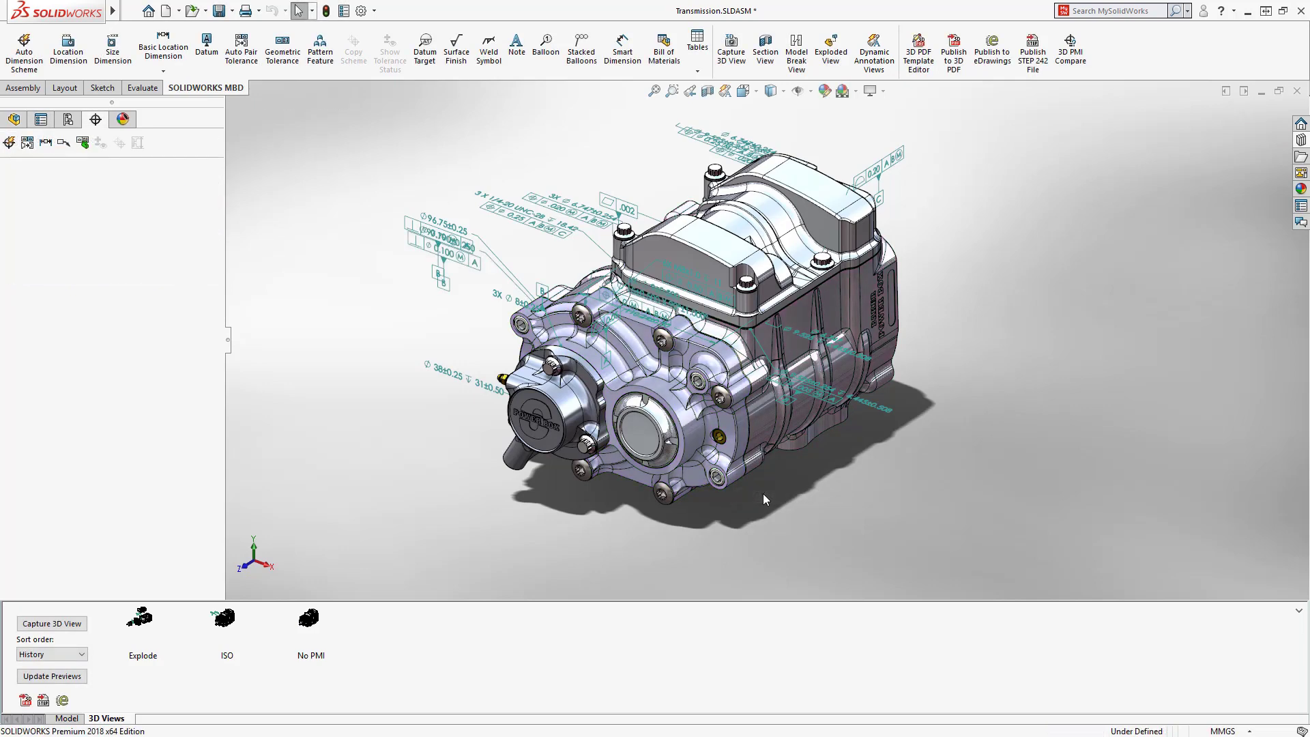
double_click(140, 620)
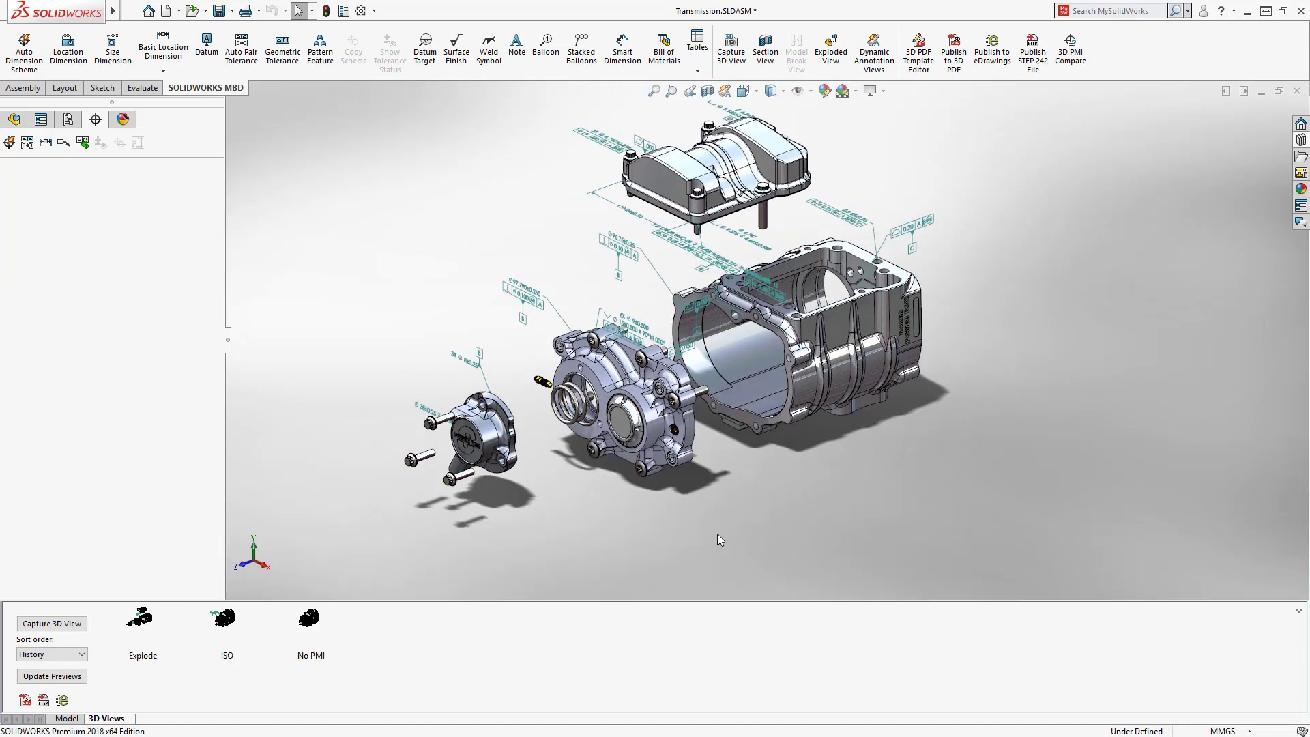
middle_drag(787, 508, 758, 477)
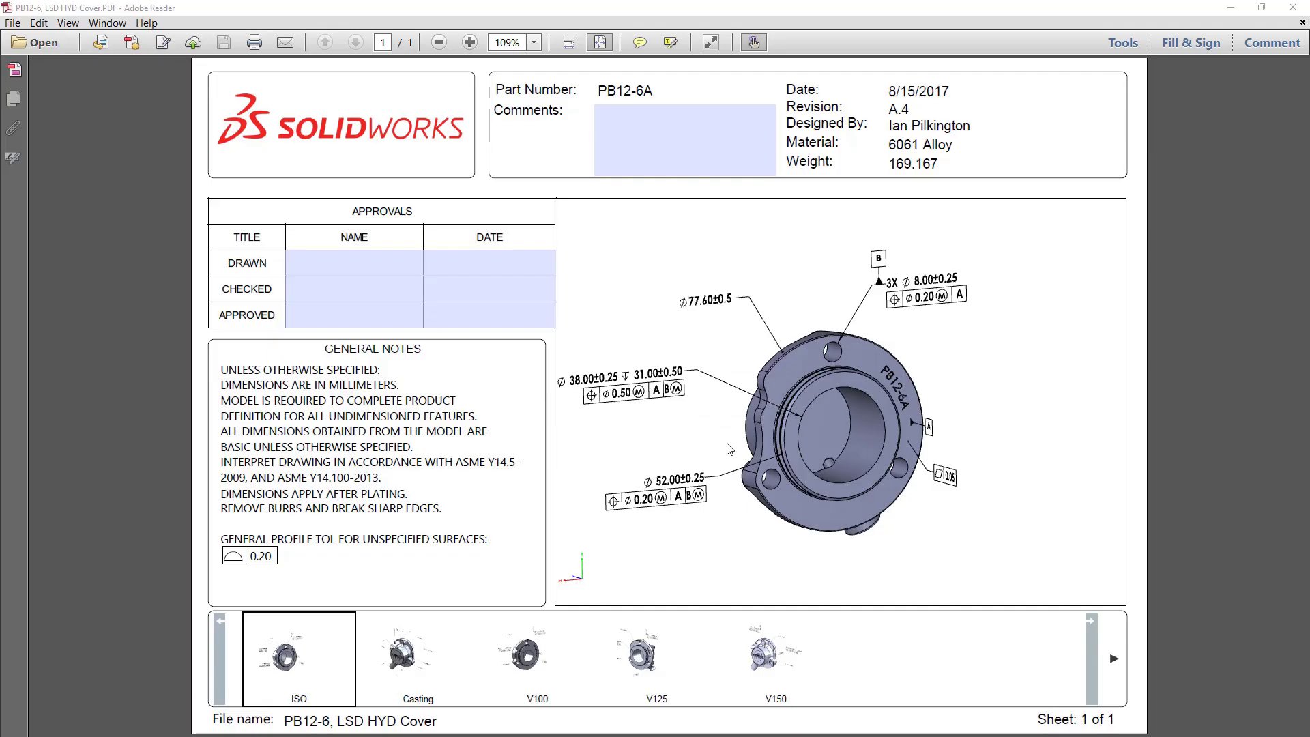
Step: Review the cover's 3D PDF: profile tolerance, datum B, Casting and V100 views, then autoplay
click(945, 477)
click(879, 262)
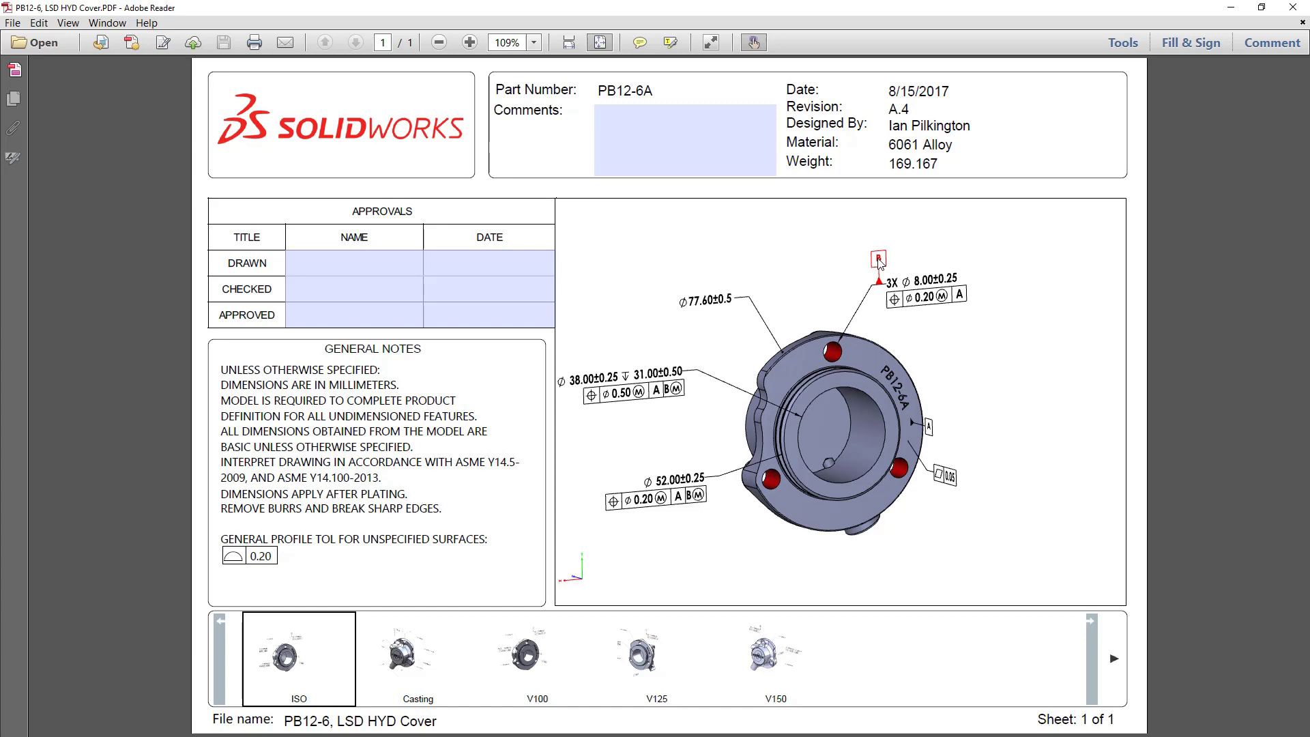
mouse_move(955, 430)
mouse_down()
mouse_move(917, 438)
mouse_move(947, 440)
mouse_up()
click(960, 439)
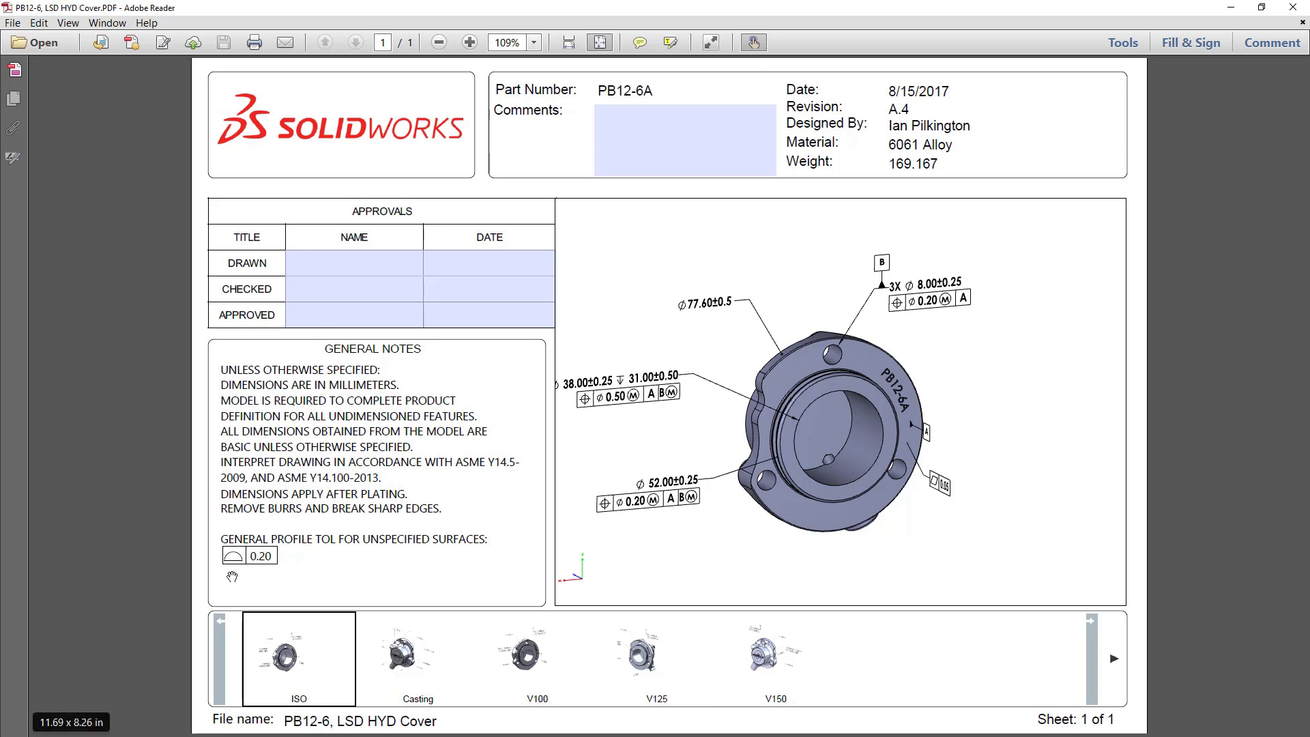
click(403, 657)
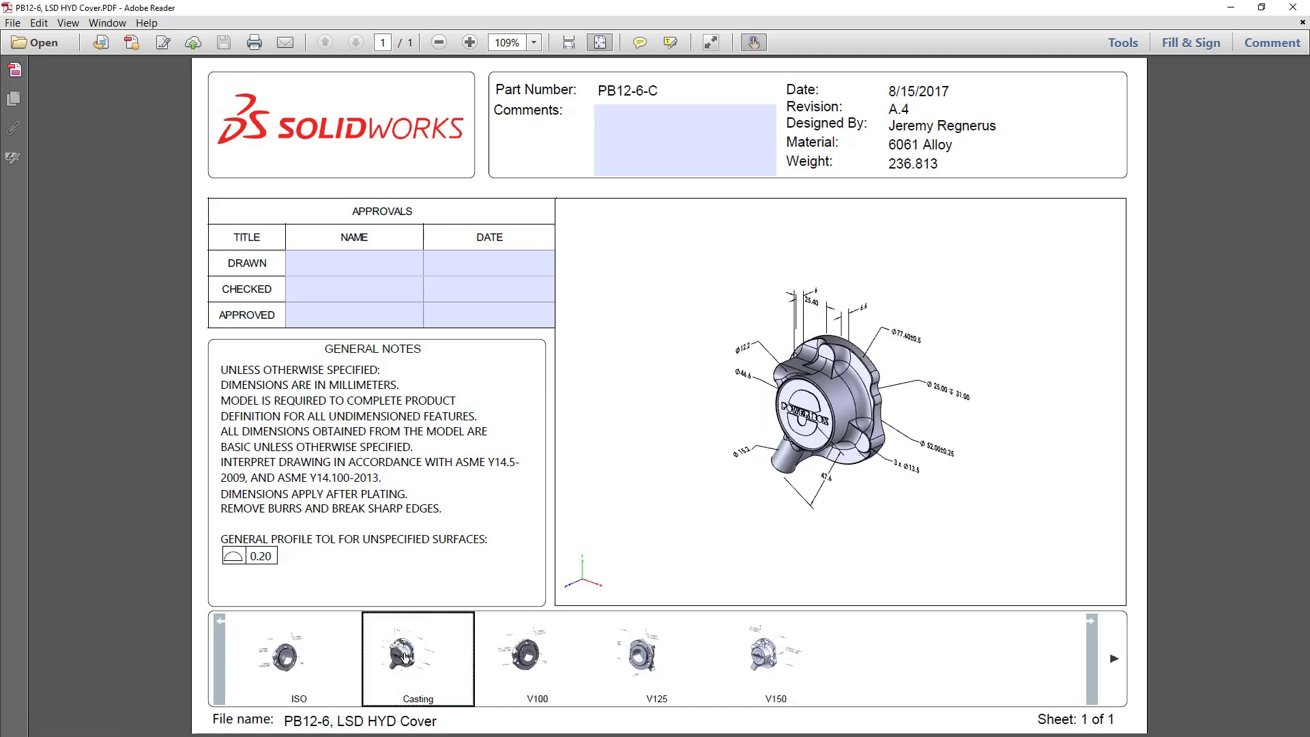
click(527, 661)
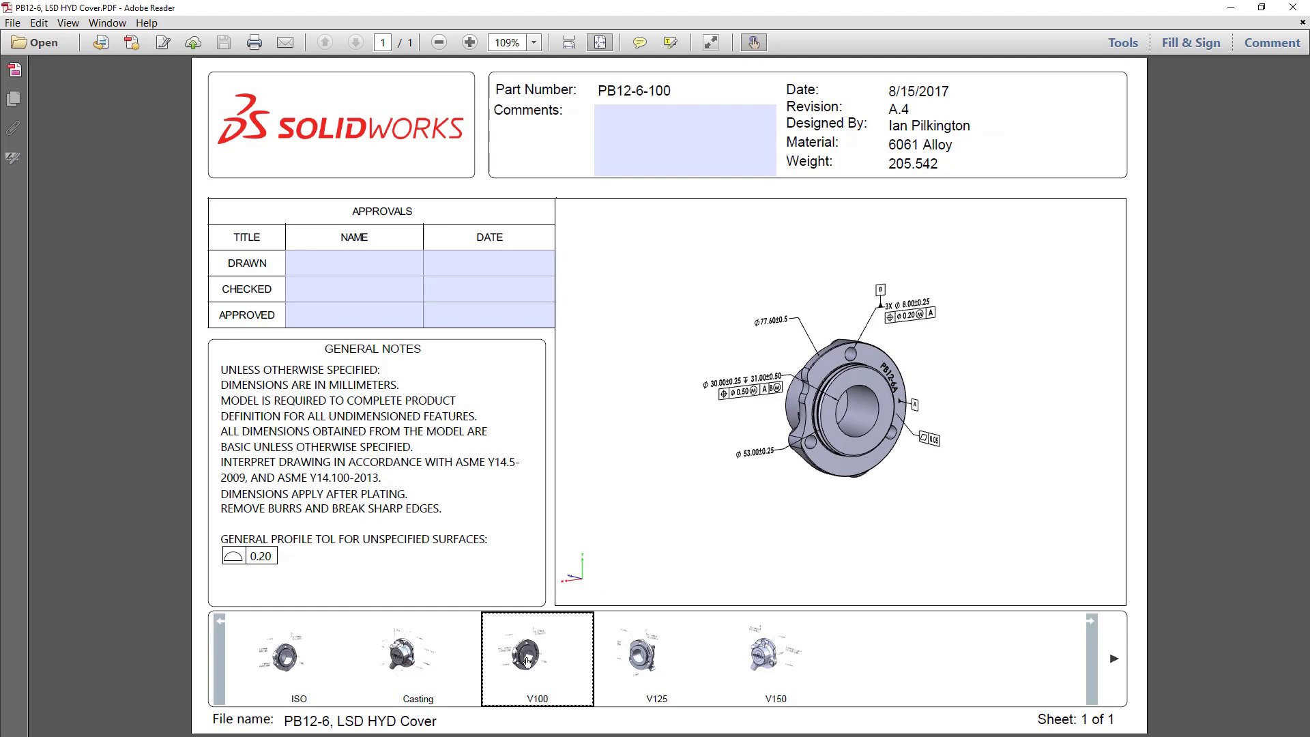
click(1116, 659)
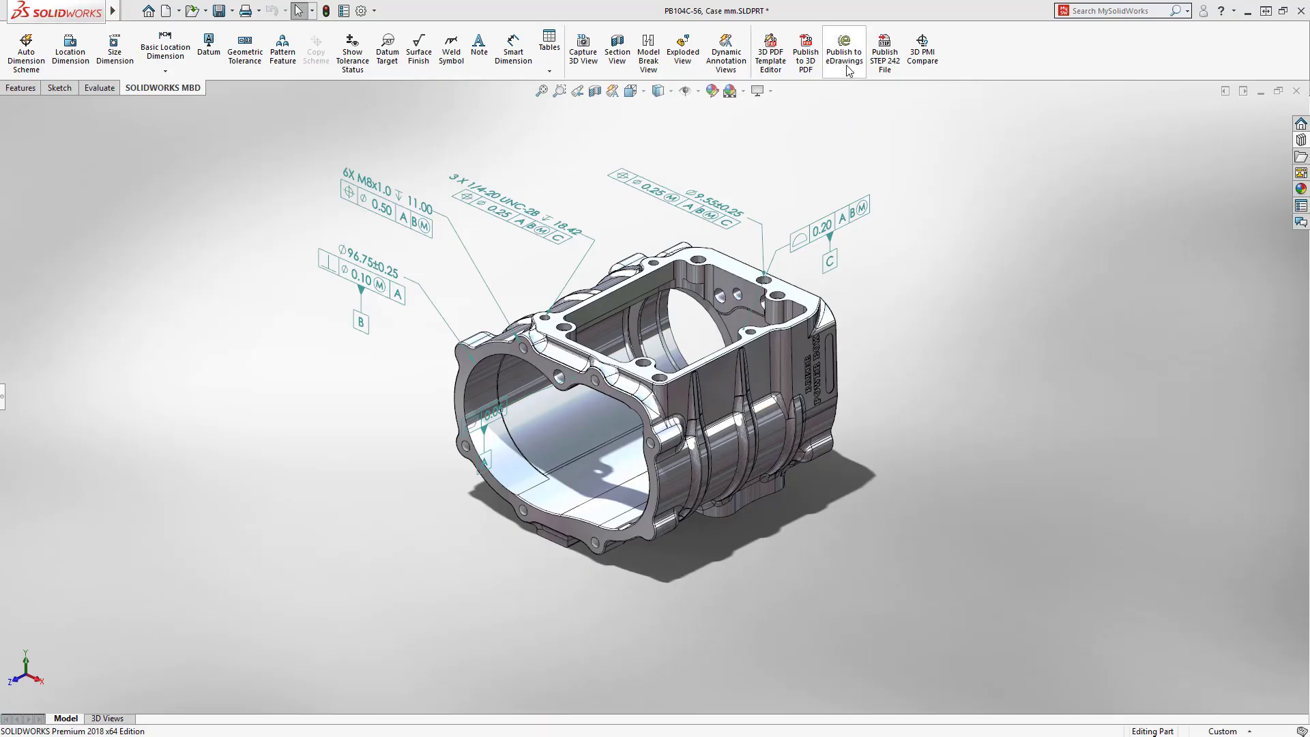
Step: Publish the case part to eDrawings with STEP files attached for all three configurations
click(844, 52)
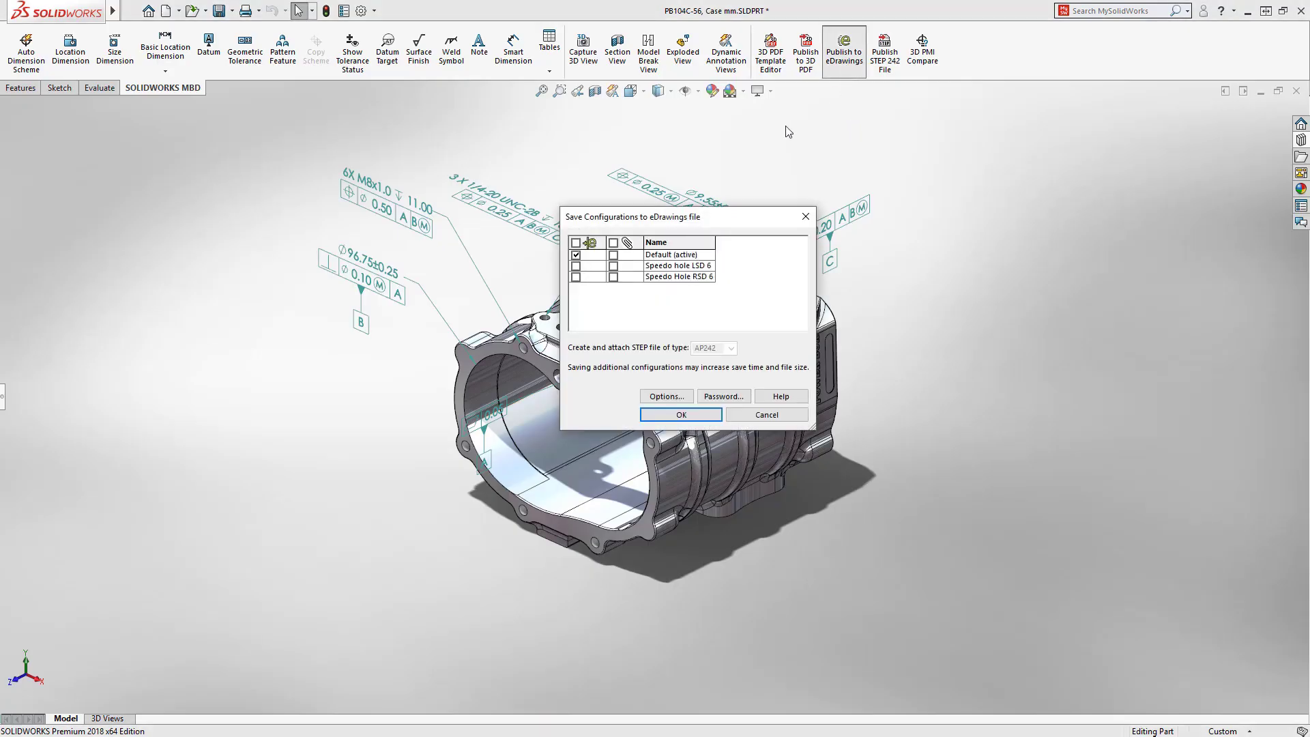
click(613, 243)
click(676, 415)
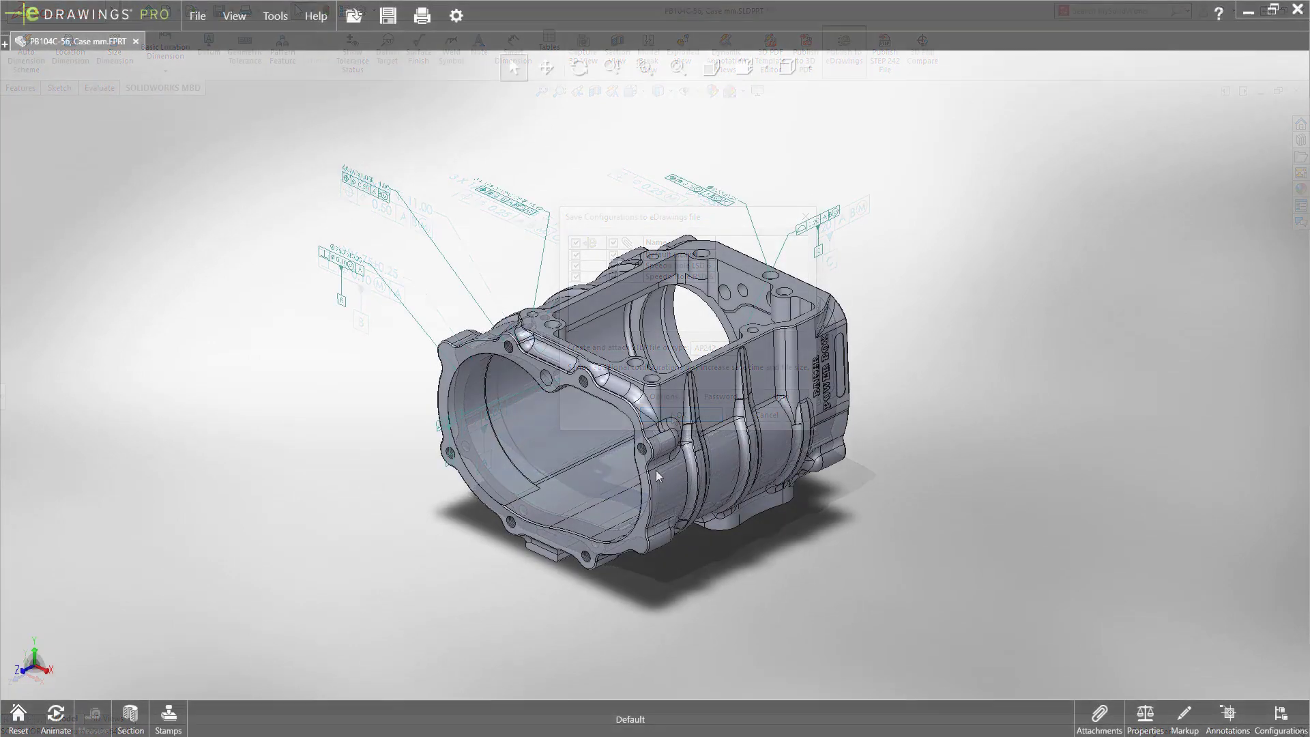
Step: Open the Default STEP attachment and highlight its 6X M8x1.0 and 0.20 flatness callouts
click(1101, 722)
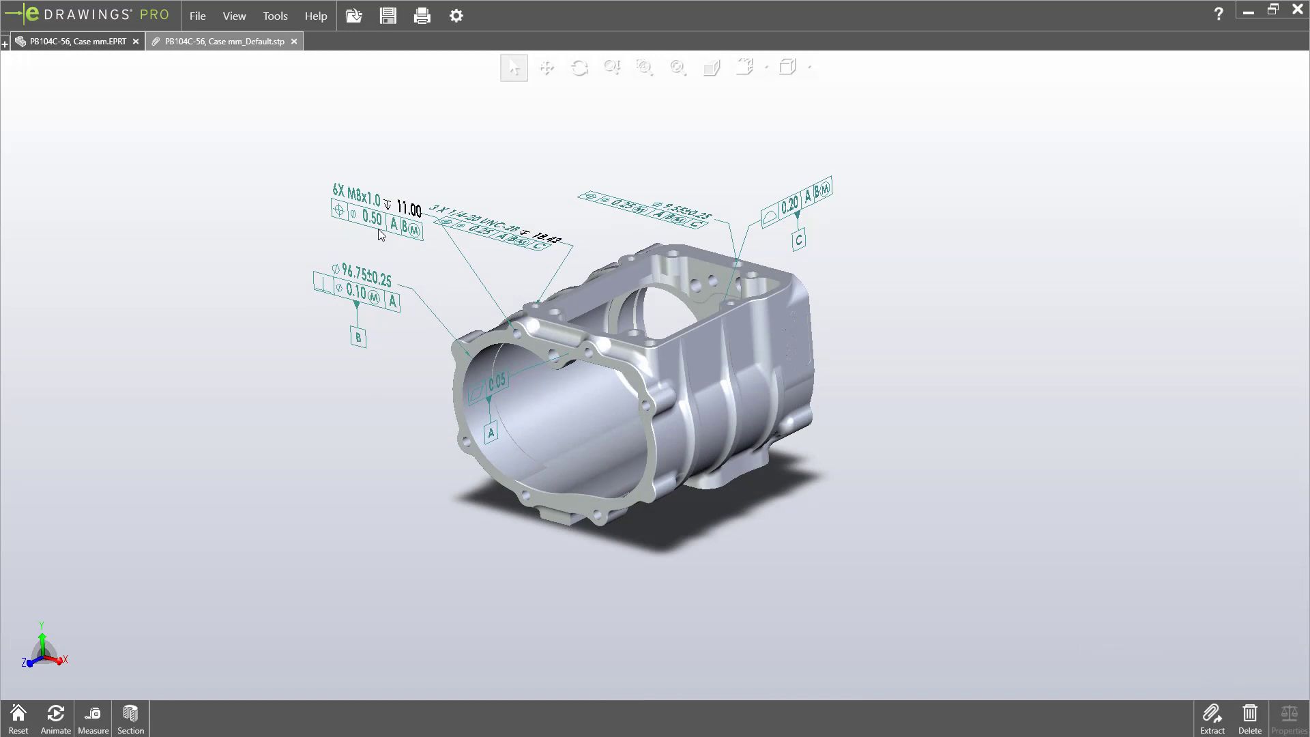
click(369, 197)
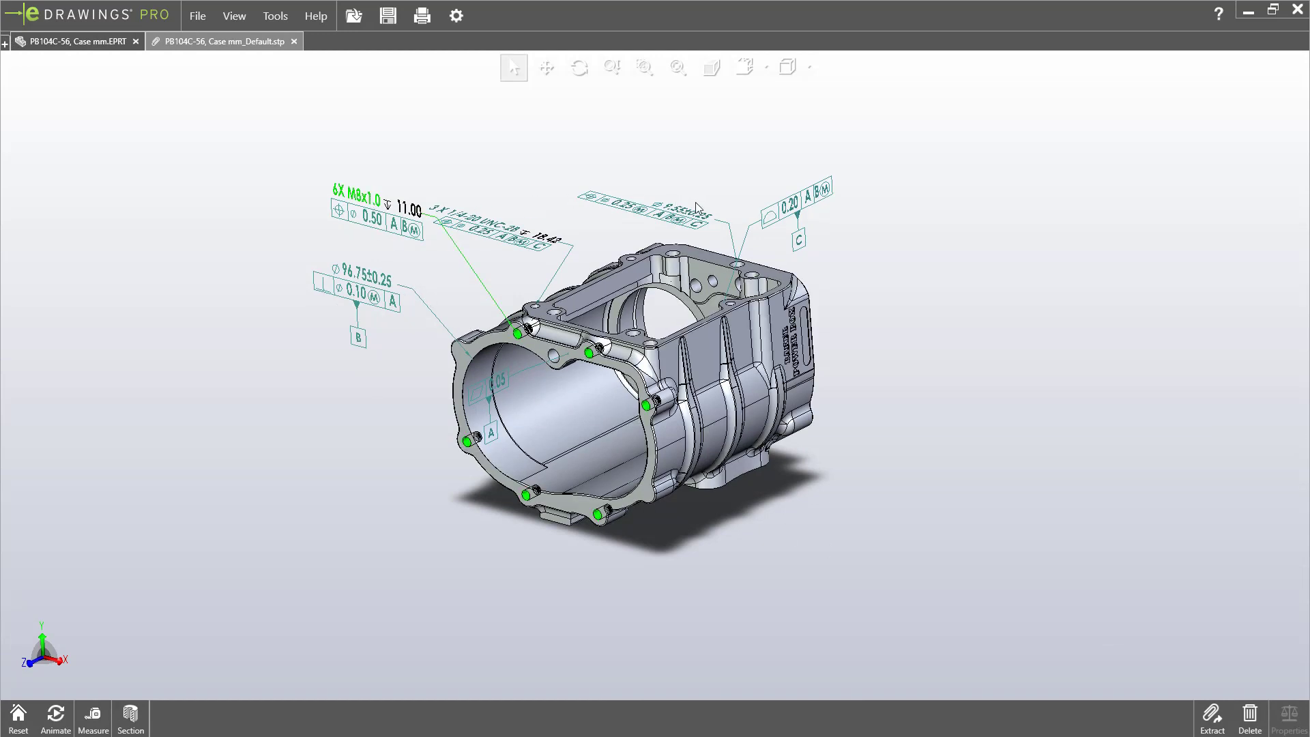
click(788, 208)
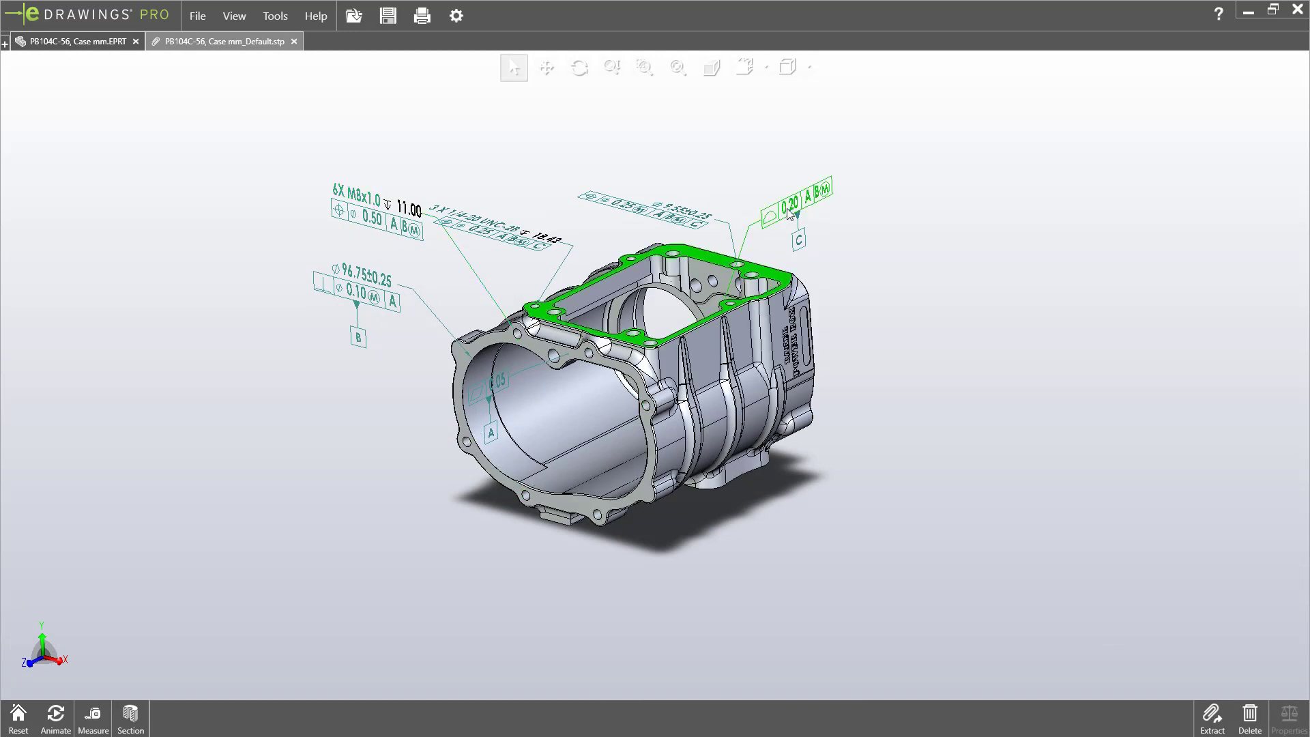
click(857, 241)
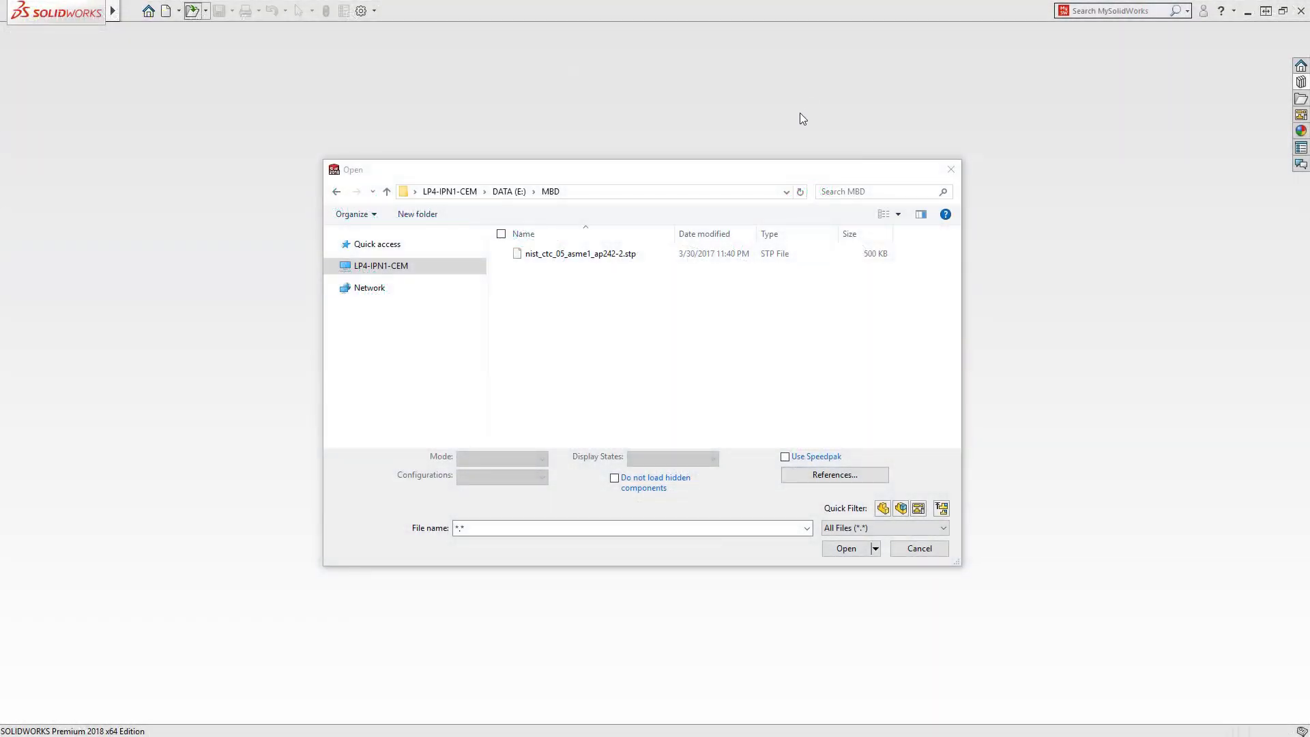
Step: Import nist_ctc_05_asme1_ap242-2.stp with PMI, then inspect datum A, MBD_B view and ⌀10.000 dimension
mouse_move(580, 254)
click(601, 265)
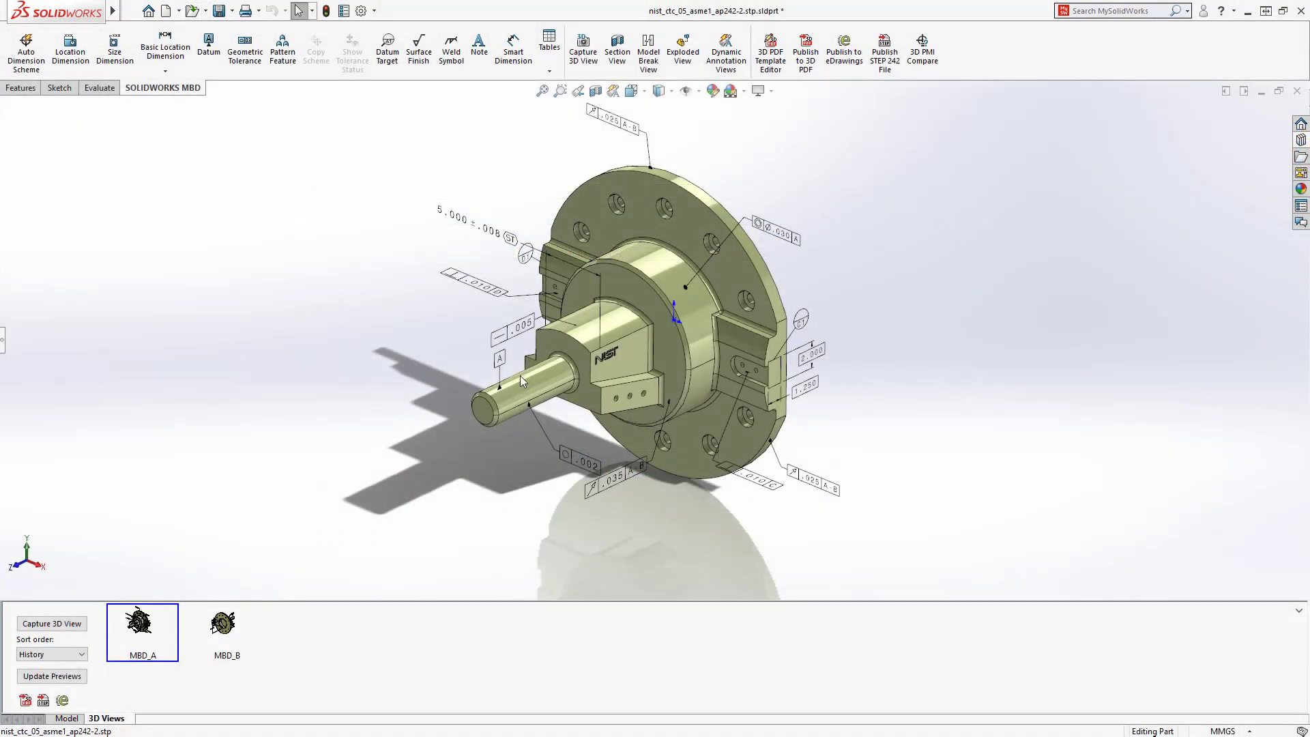
click(503, 358)
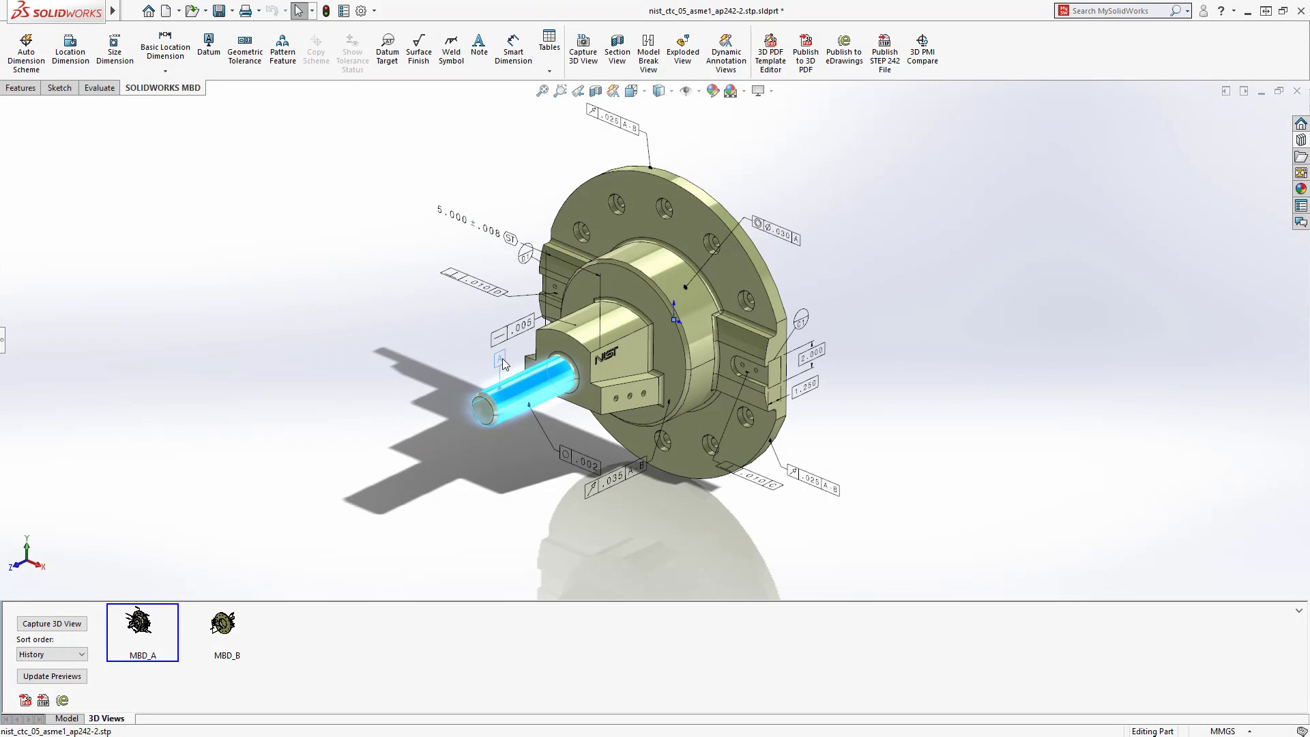
click(227, 624)
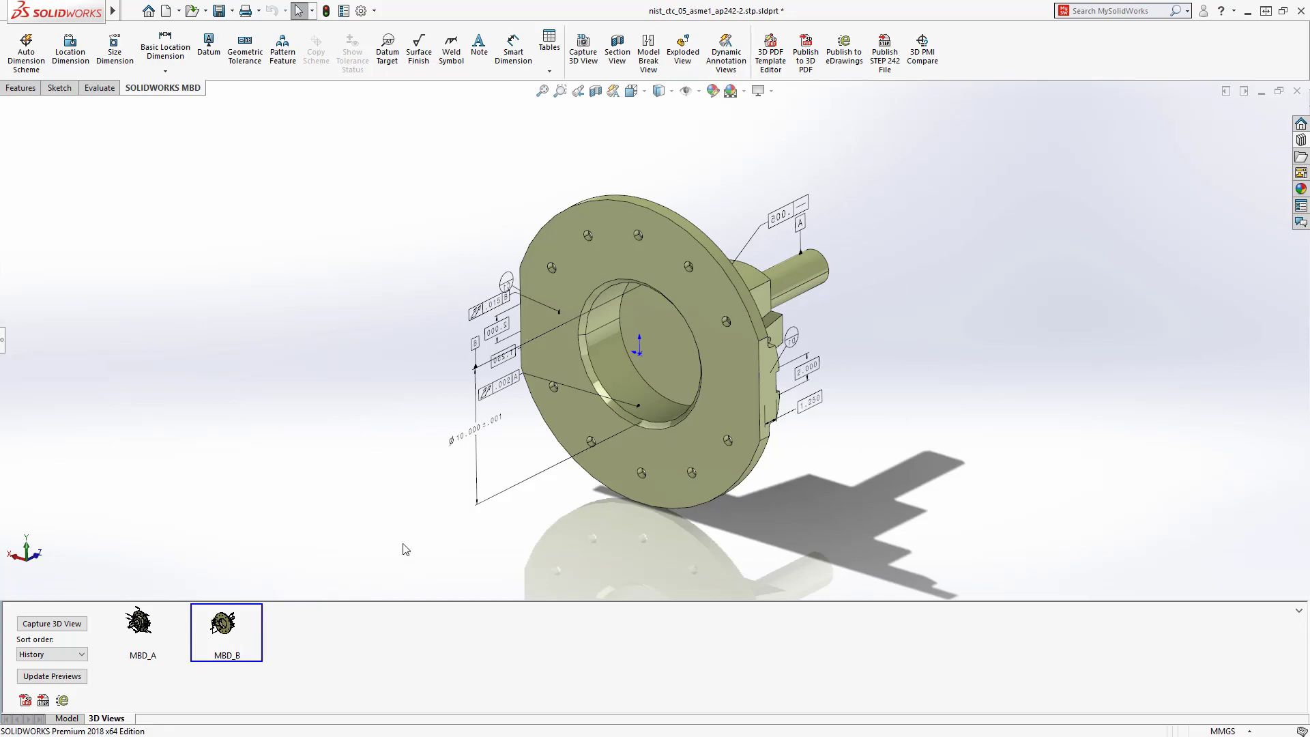
click(484, 433)
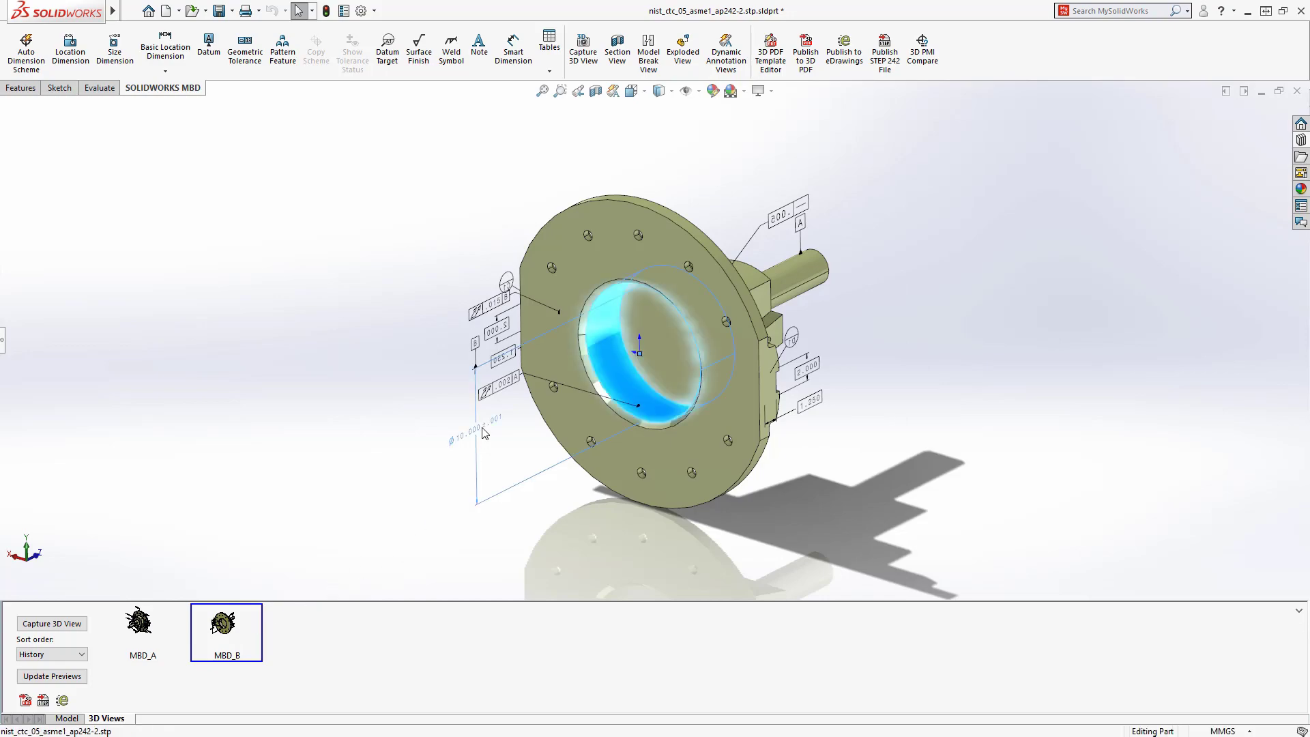